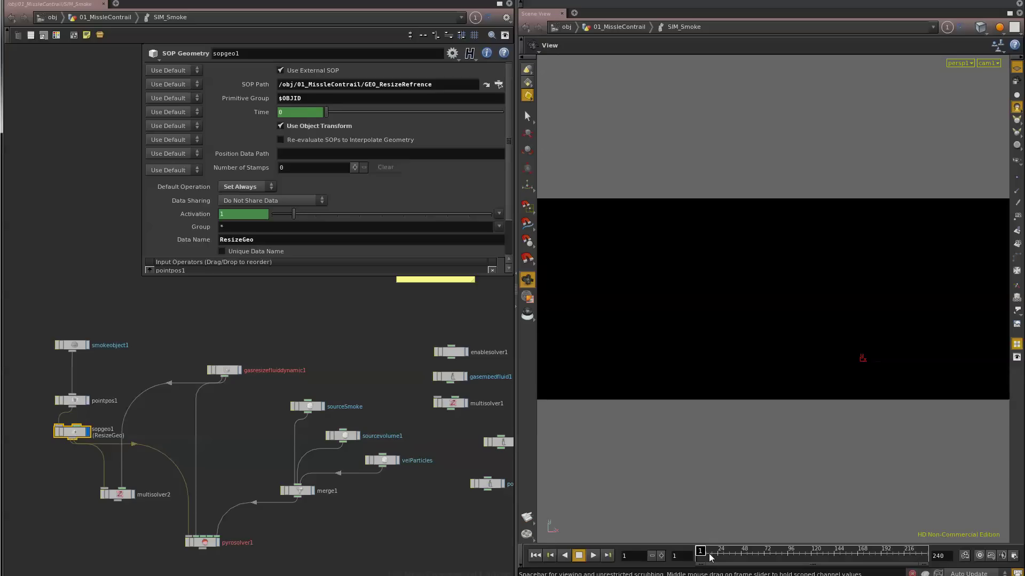
Scrub the smoke sim toward frame 64 and inspect sopgeo1's ResizeGeo points and primitives
{"action": "left_click_drag", "start_coordinate": [704, 555], "coordinate": [742, 556]}
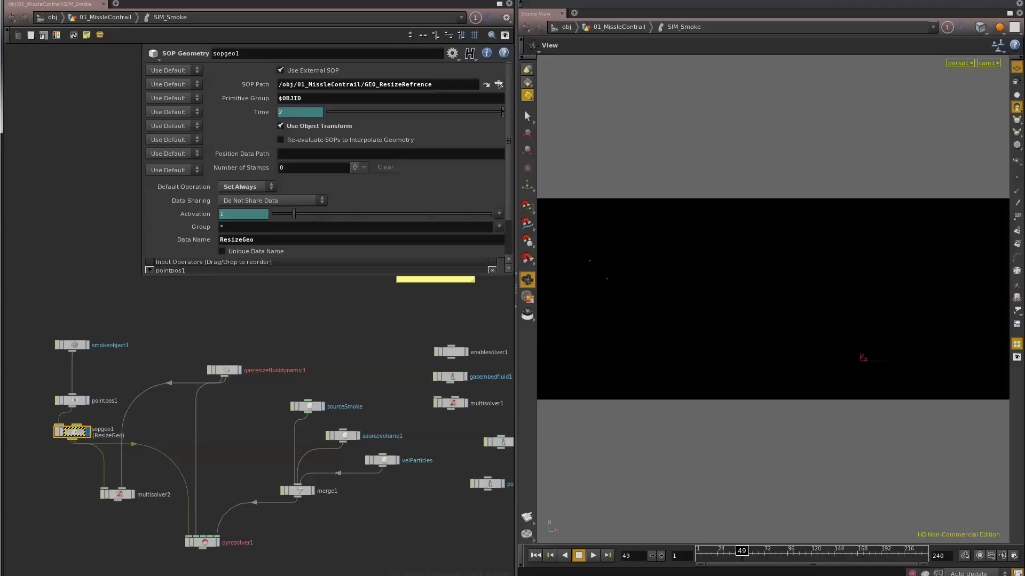
{"action": "key", "text": "Up"}
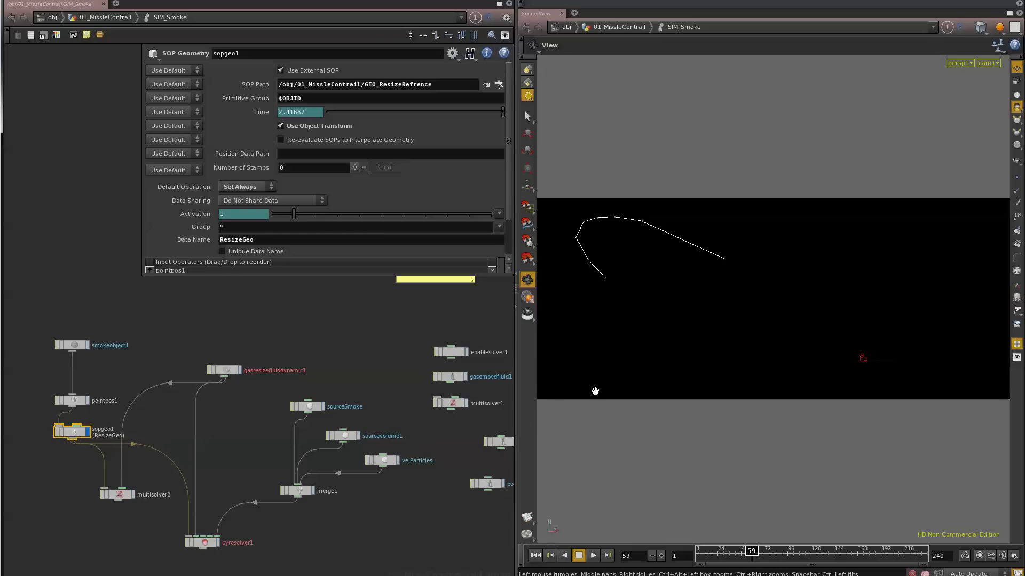
{"action": "left_click_drag", "start_coordinate": [729, 558], "coordinate": [756, 558]}
{"action": "middle_click", "coordinate": [73, 432]}
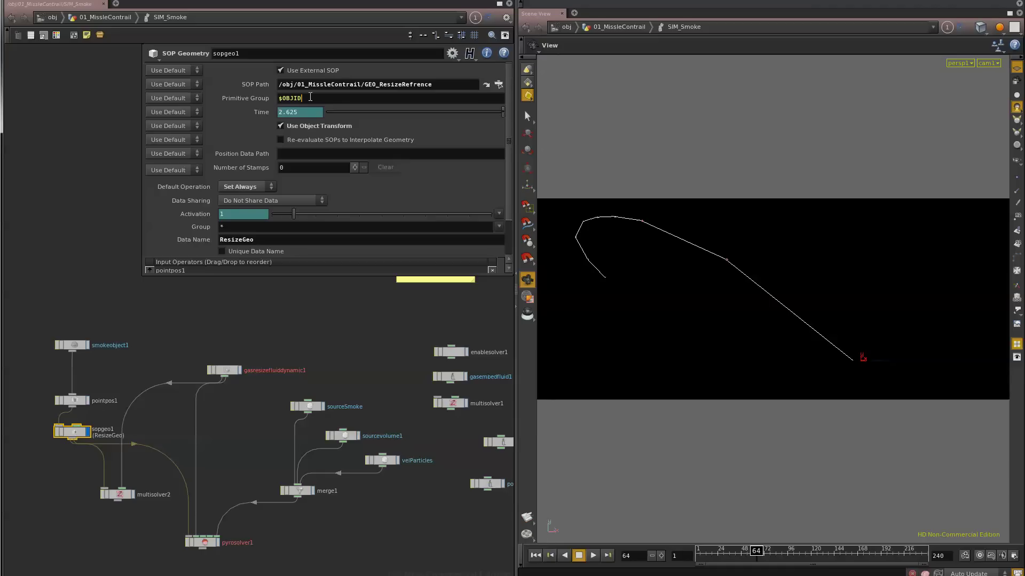
{"action": "double_click", "coordinate": [237, 240]}
{"action": "left_click", "coordinate": [281, 153]}
{"action": "type", "text": "/Position"}
{"action": "key", "text": "Return"}
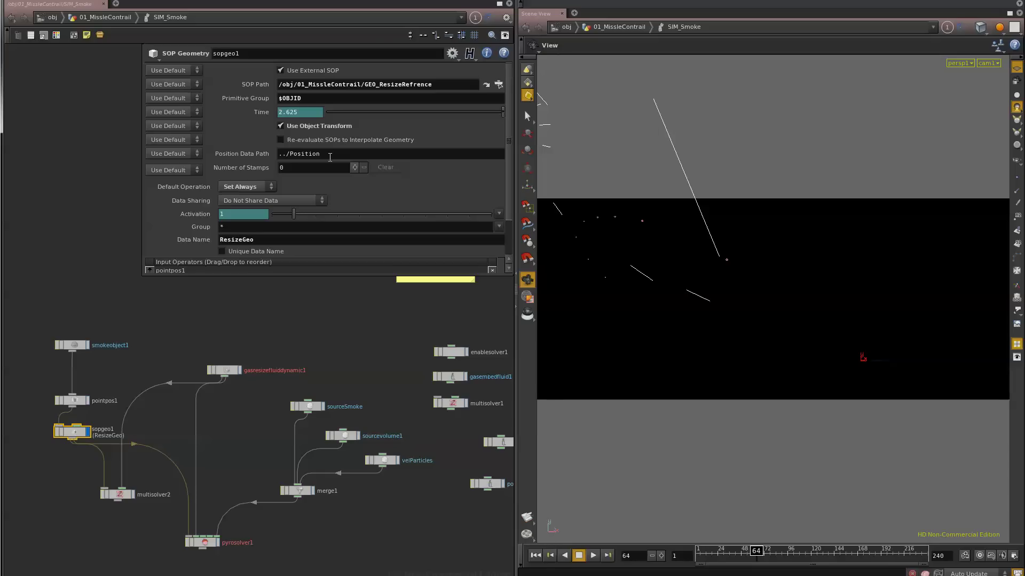
{"action": "double_click", "coordinate": [329, 157]}
{"action": "key", "text": "BackSpace"}
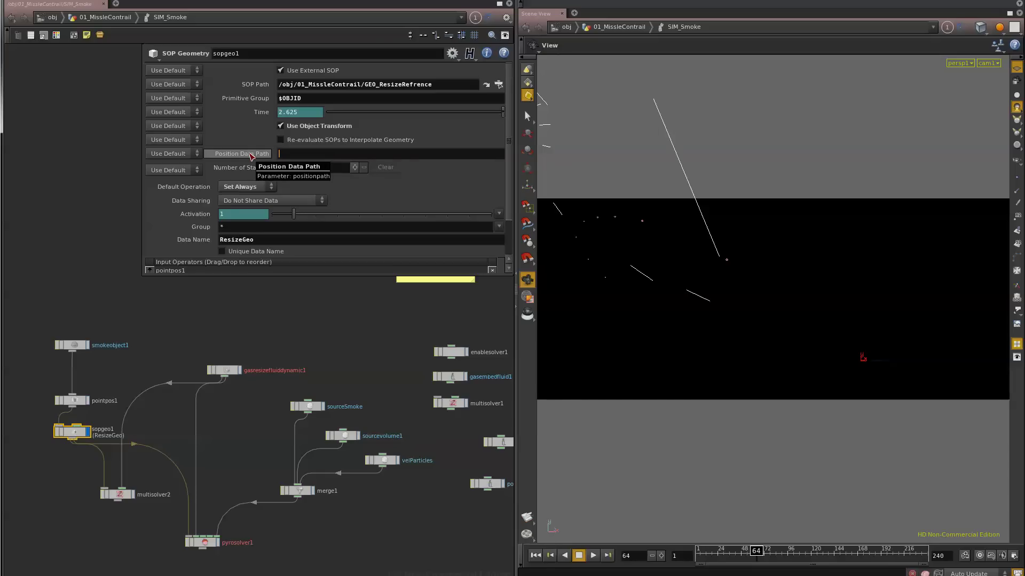
{"action": "key", "text": "Return"}
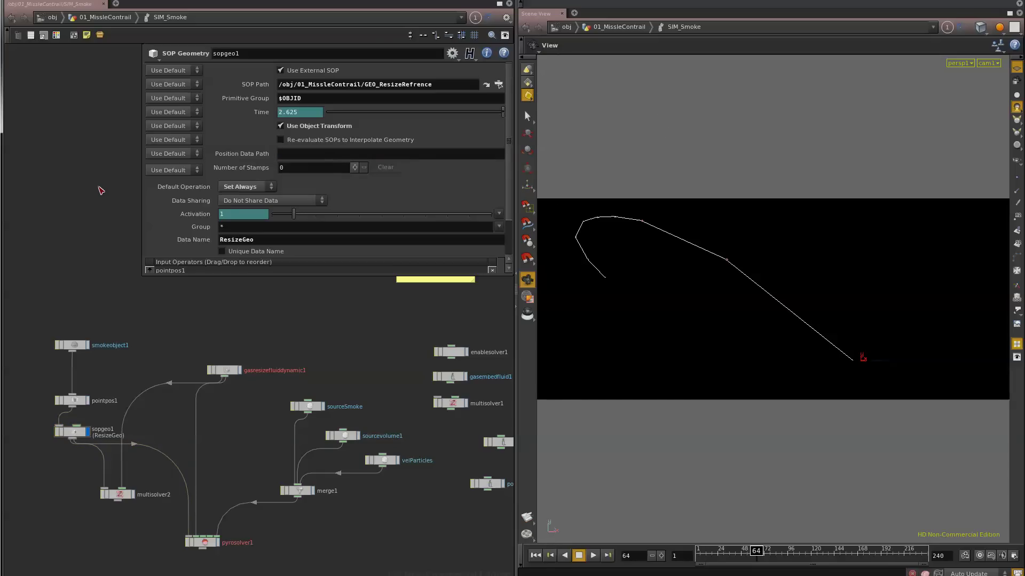
Jump to the GEO_ResizeRefrence network and open the customCarve wrangle's VEX code
{"action": "left_click", "coordinate": [485, 85]}
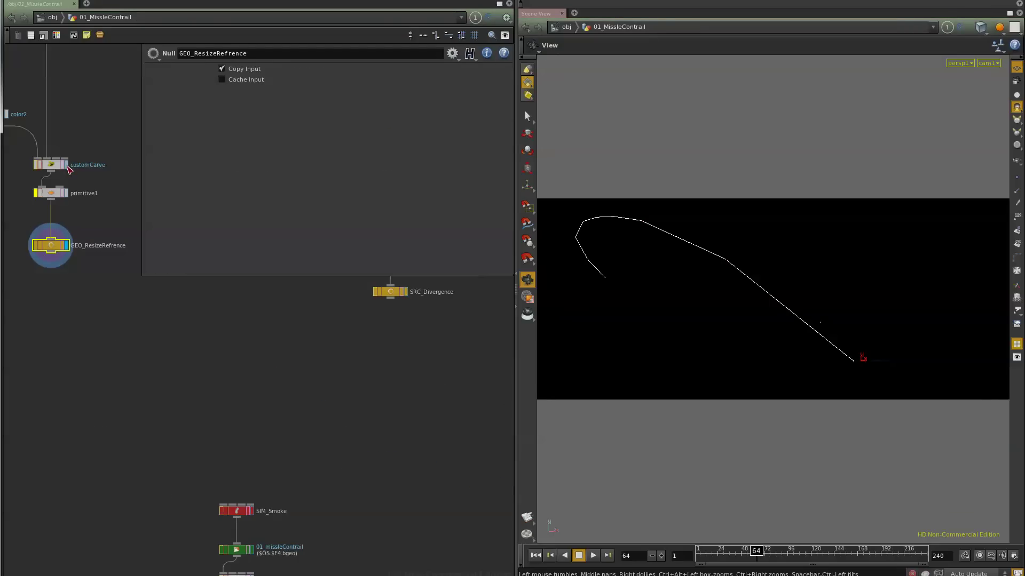
{"action": "left_click", "coordinate": [58, 167]}
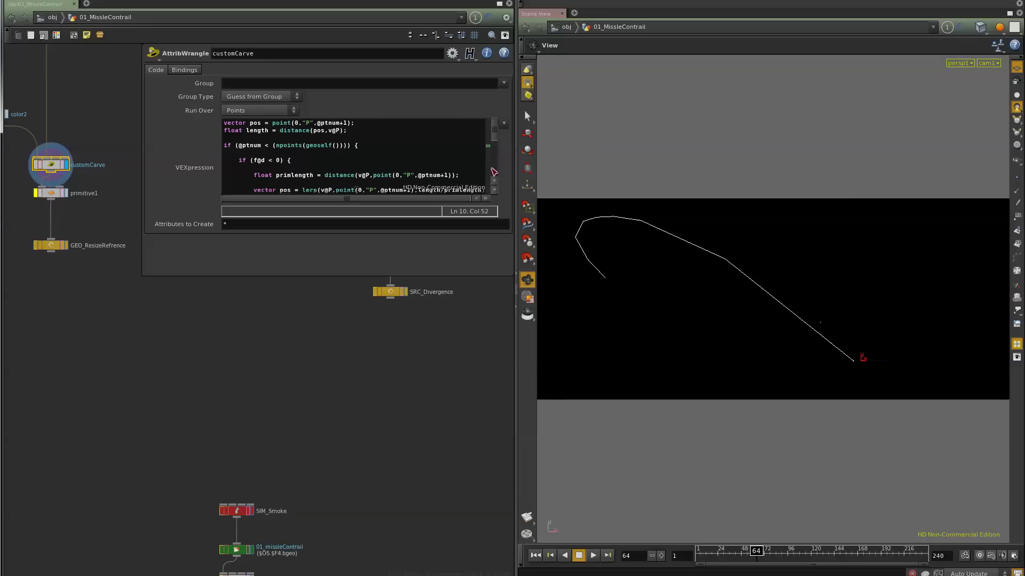
{"action": "left_click_drag", "start_coordinate": [496, 137], "coordinate": [495, 131]}
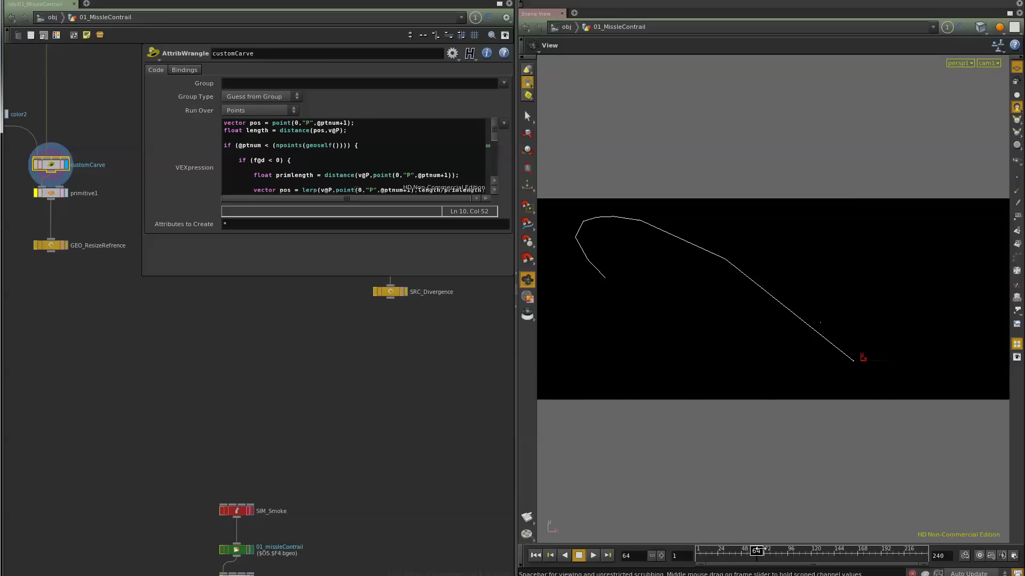
Scrub the timeline back to watch the carving while reading customCarve's primlength line
{"action": "mouse_move", "coordinate": [756, 551]}
{"action": "left_mouse_down"}
{"action": "mouse_move", "coordinate": [740, 561]}
{"action": "mouse_move", "coordinate": [756, 555]}
{"action": "left_mouse_up"}
{"action": "left_click", "coordinate": [449, 174]}
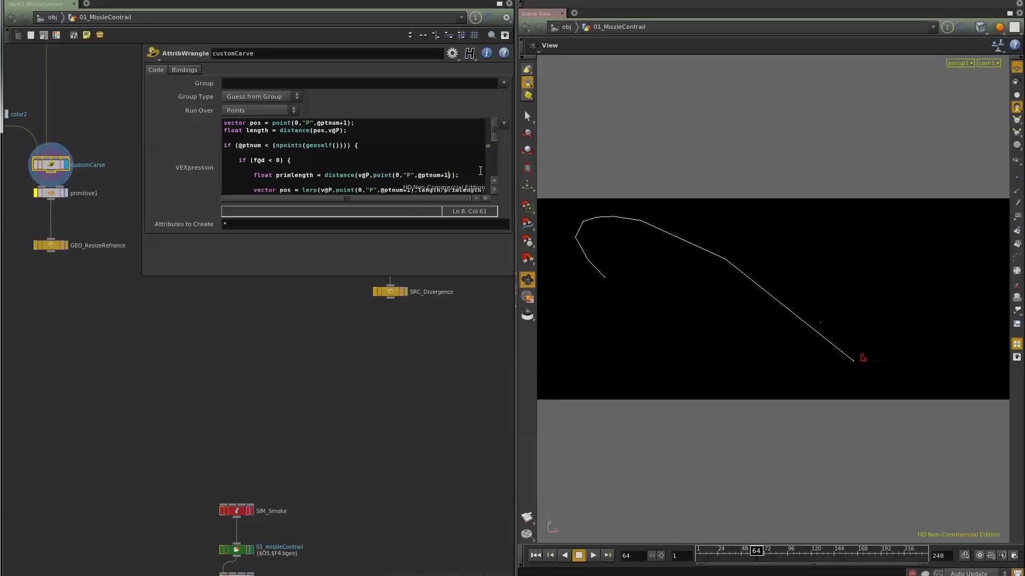
{"action": "scroll", "coordinate": [498, 143], "scroll_direction": "down", "scroll_amount": 1}
{"action": "left_click_drag", "start_coordinate": [496, 141], "coordinate": [497, 146]}
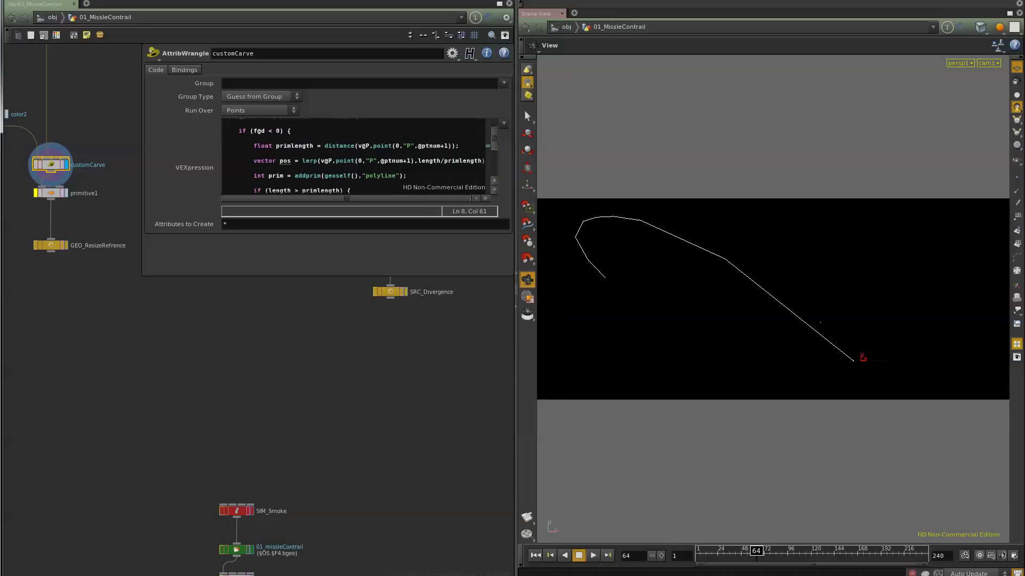
{"action": "key", "text": "ctrl+z"}
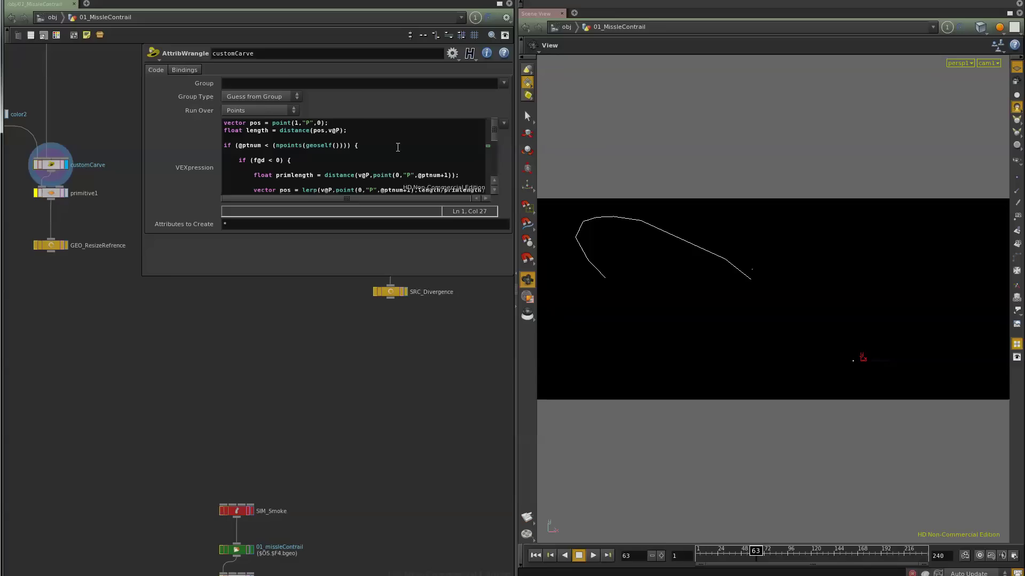
Select the pos variable in the vector pos declaration and pan the network upstream
{"action": "double_click", "coordinate": [255, 123]}
{"action": "left_click", "coordinate": [220, 125], "text": "shift"}
{"action": "middle_click_drag", "start_coordinate": [108, 409], "coordinate": [134, 536]}
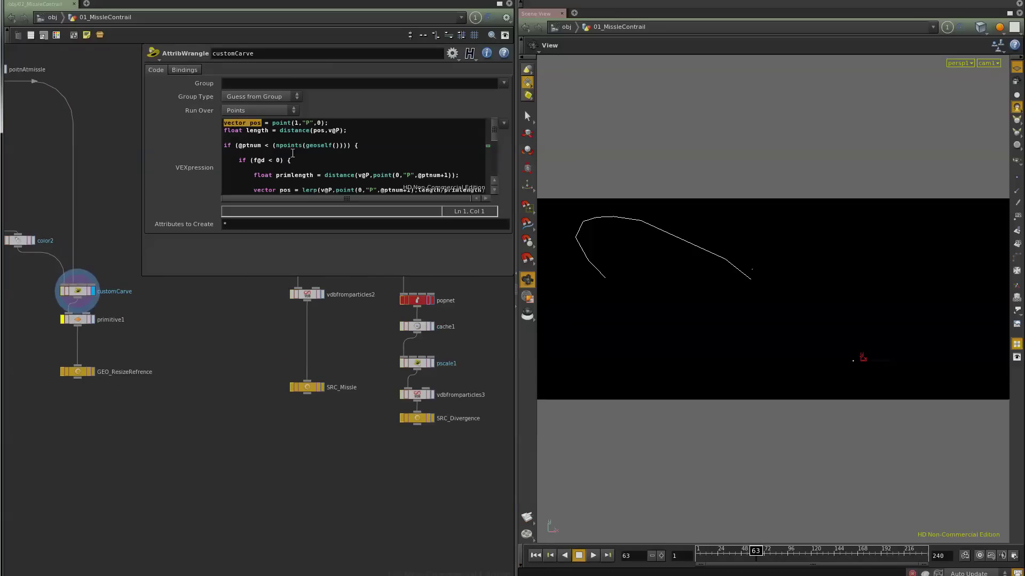
{"action": "left_click", "coordinate": [297, 124]}
{"action": "middle_click_drag", "start_coordinate": [24, 153], "coordinate": [65, 216]}
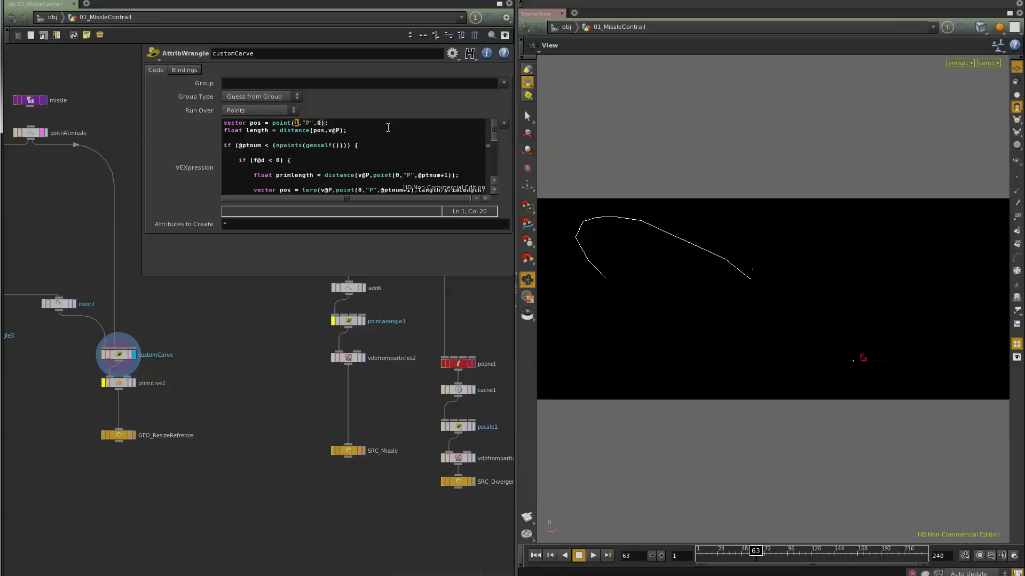
Insert 'missle' before pos on line 1 and in distance(pos on line 2
{"action": "left_click", "coordinate": [342, 124]}
{"action": "left_click", "coordinate": [251, 123]}
{"action": "type", "text": "missle"}
{"action": "left_click", "coordinate": [314, 131]}
{"action": "type", "text": "missle"}
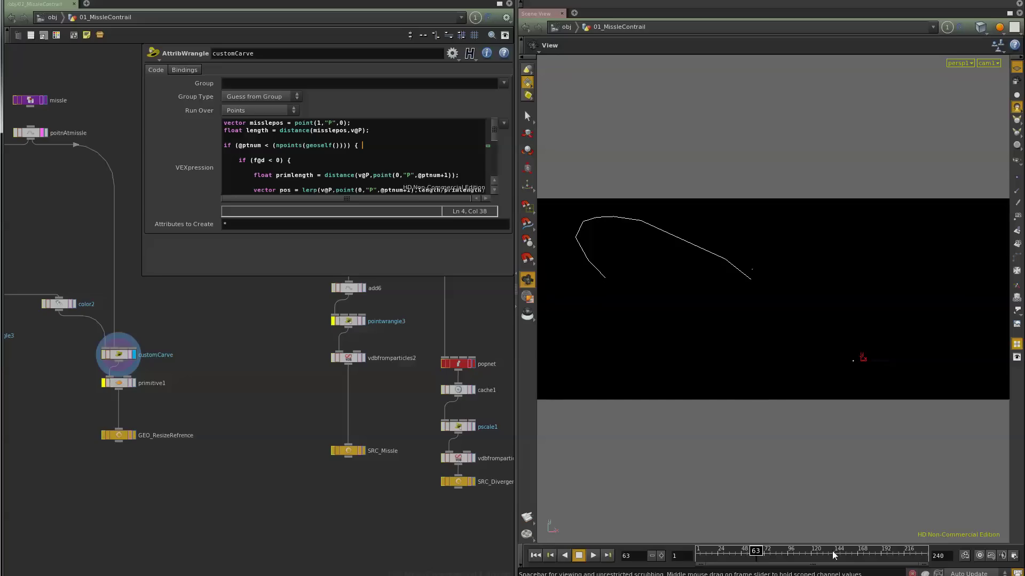
Show point markers in the viewport and highlight length and the (f@d < 0) condition
{"action": "left_click", "coordinate": [1017, 178]}
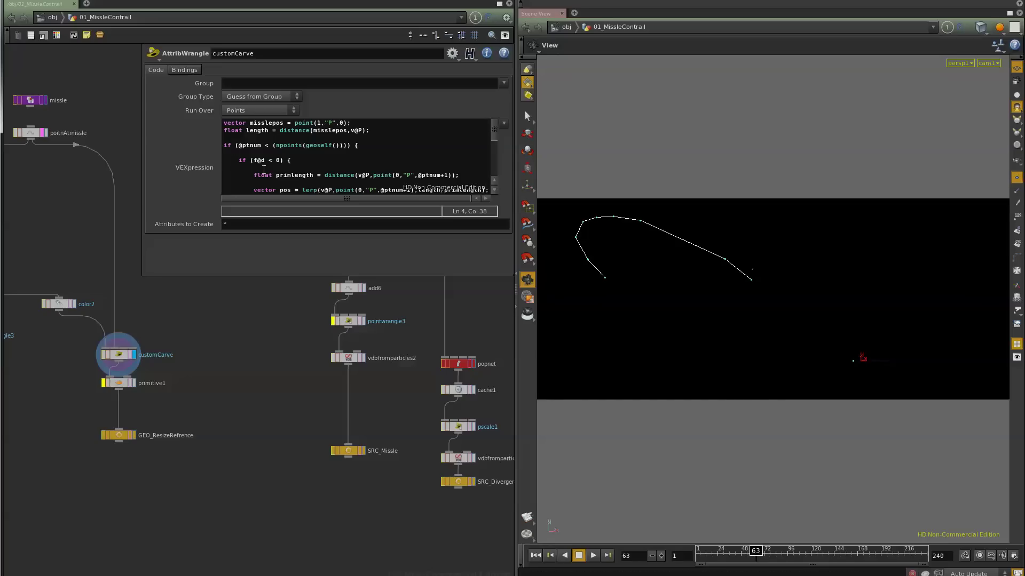
{"action": "left_click_drag", "start_coordinate": [268, 130], "coordinate": [248, 128]}
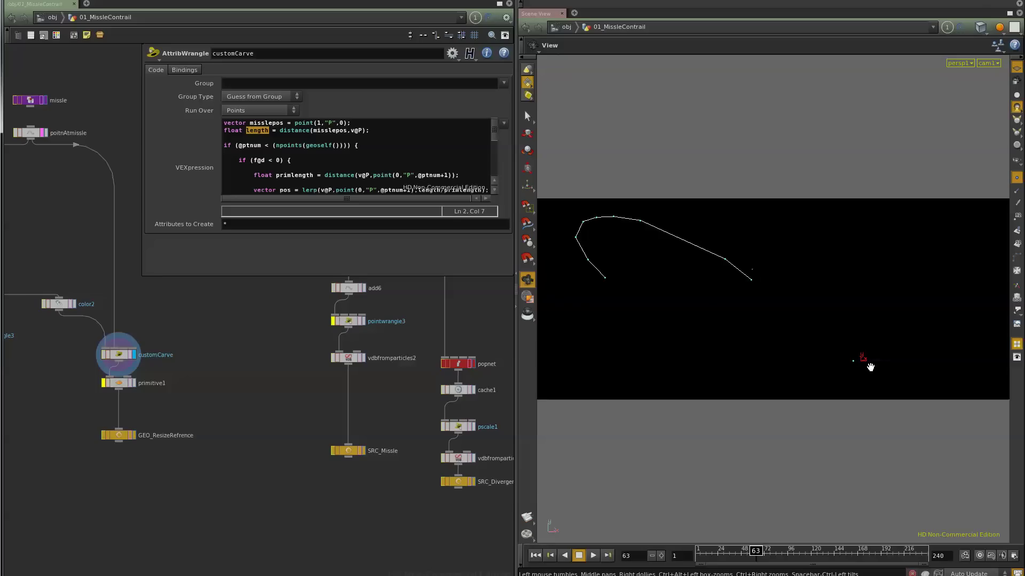
{"action": "left_click", "coordinate": [305, 159]}
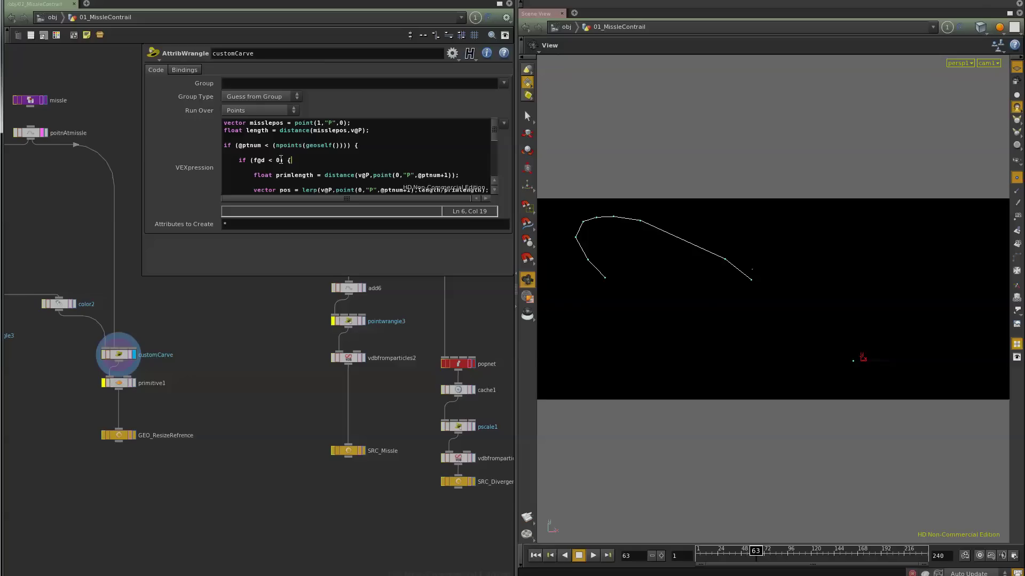
{"action": "left_click_drag", "start_coordinate": [284, 160], "coordinate": [250, 162]}
Display color2, then poitnAtmissle, then customCarve again, and bring pointwrangle2 into view
{"action": "left_click", "coordinate": [73, 304]}
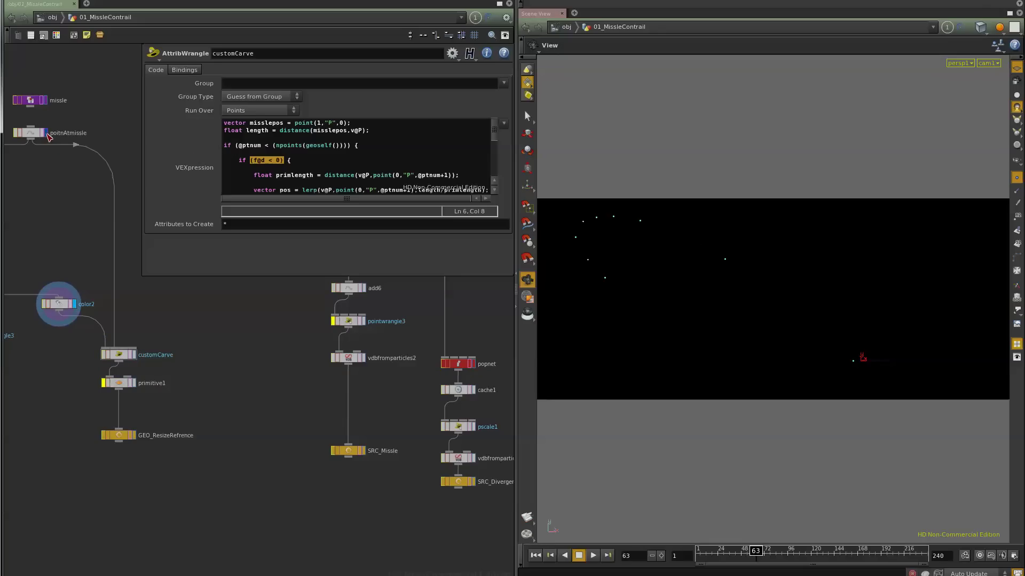
{"action": "left_click", "coordinate": [45, 132]}
{"action": "left_click", "coordinate": [133, 354]}
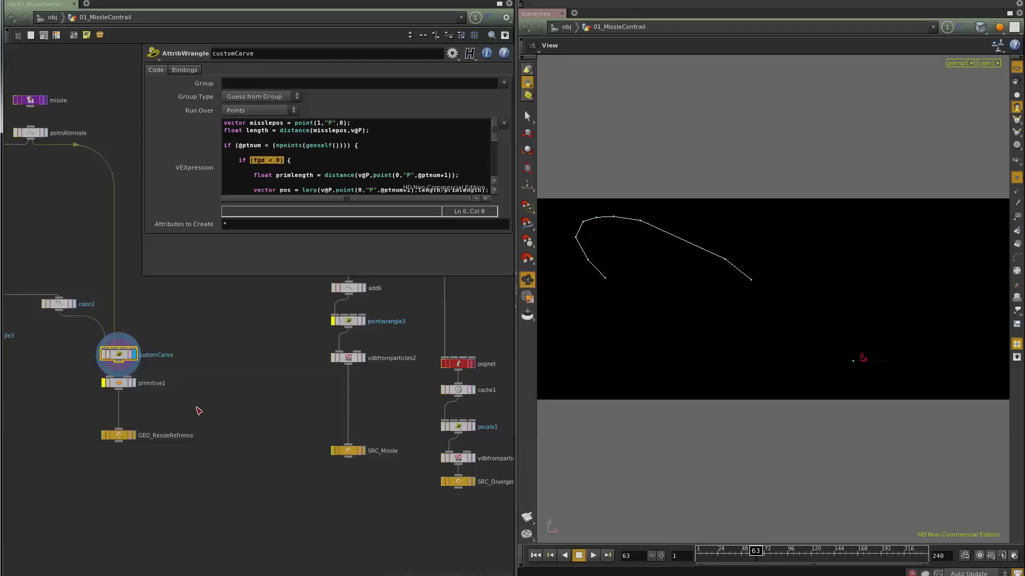
{"action": "middle_click_drag", "start_coordinate": [197, 412], "coordinate": [400, 520]}
{"action": "middle_click_drag", "start_coordinate": [198, 336], "coordinate": [163, 350]}
Read pointwrangle2's f@d dot-product line, return to customCarve, and scrub back to frame 50
{"action": "left_click", "coordinate": [46, 323]}
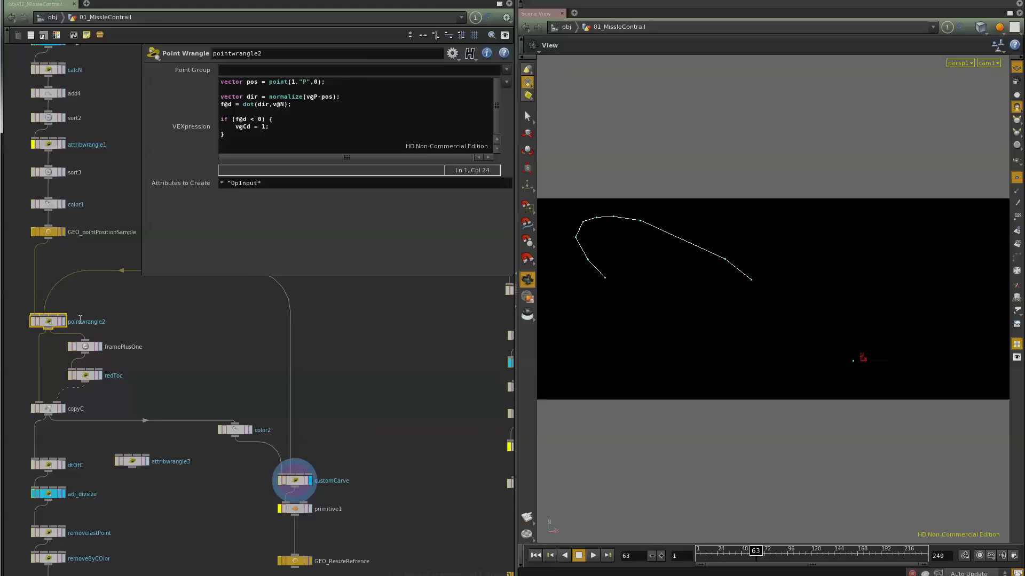
{"action": "triple_click", "coordinate": [291, 104]}
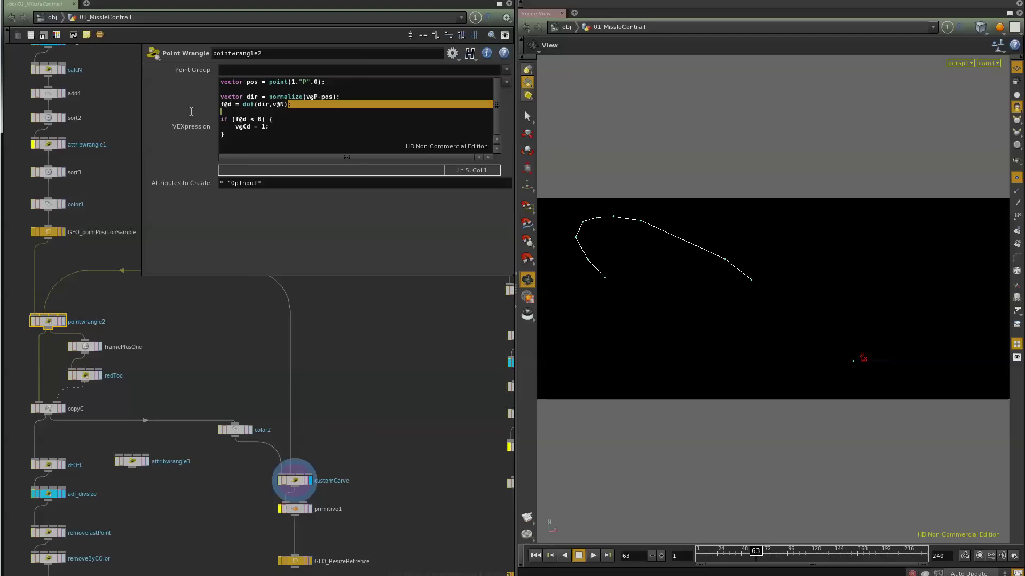
{"action": "left_click", "coordinate": [295, 482]}
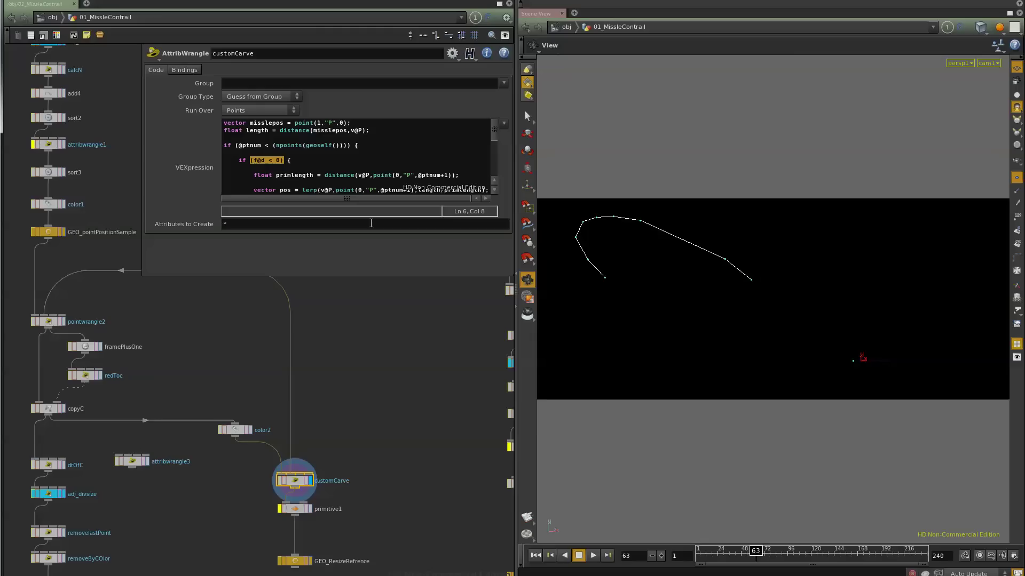
{"action": "left_click_drag", "start_coordinate": [756, 555], "coordinate": [744, 563]}
{"action": "middle_click_drag", "start_coordinate": [337, 368], "coordinate": [232, 451]}
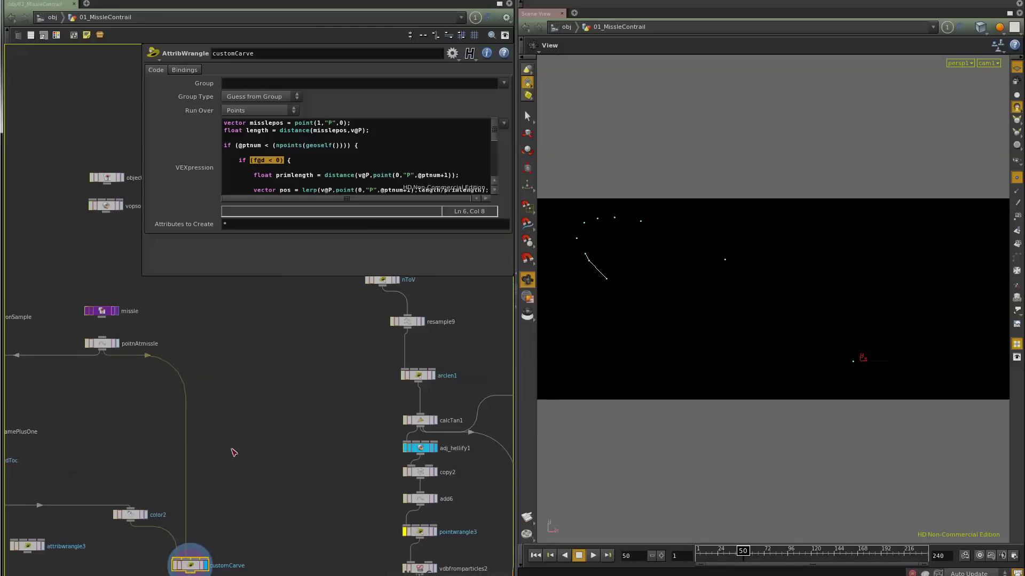
{"action": "left_click", "coordinate": [115, 343]}
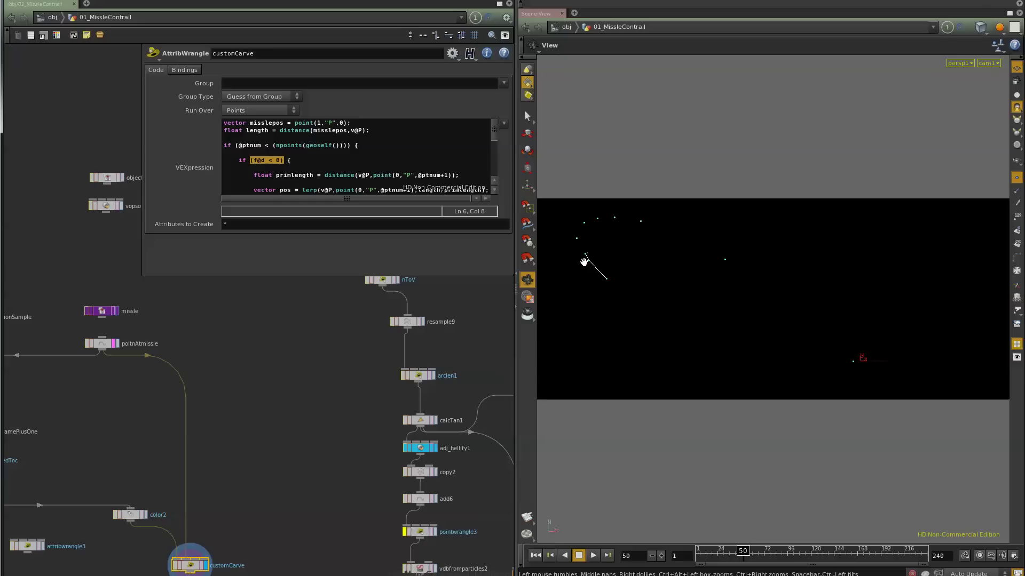
{"action": "scroll", "coordinate": [326, 165], "scroll_direction": "down", "scroll_amount": 3}
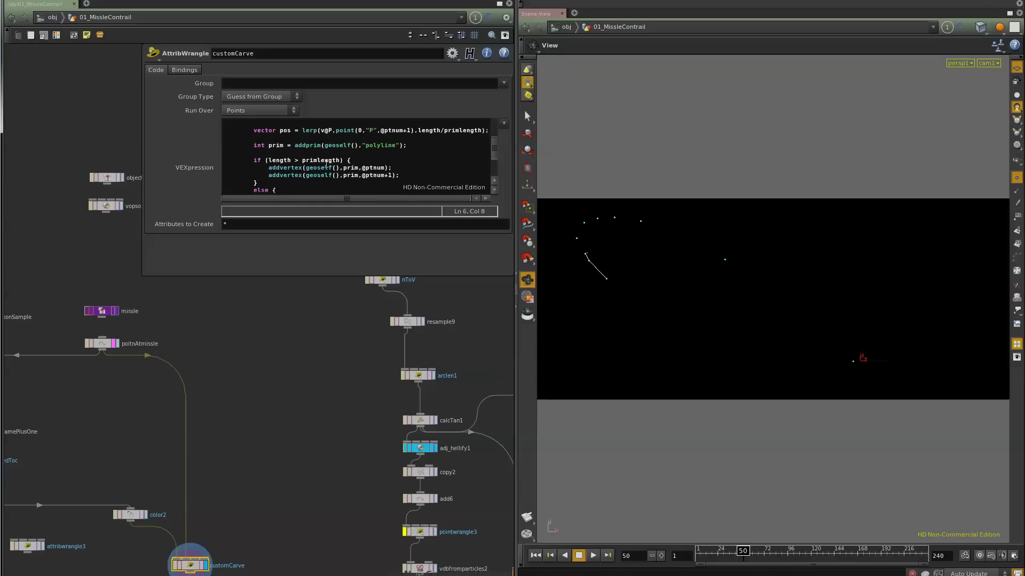
{"action": "left_click_drag", "start_coordinate": [302, 130], "coordinate": [389, 145]}
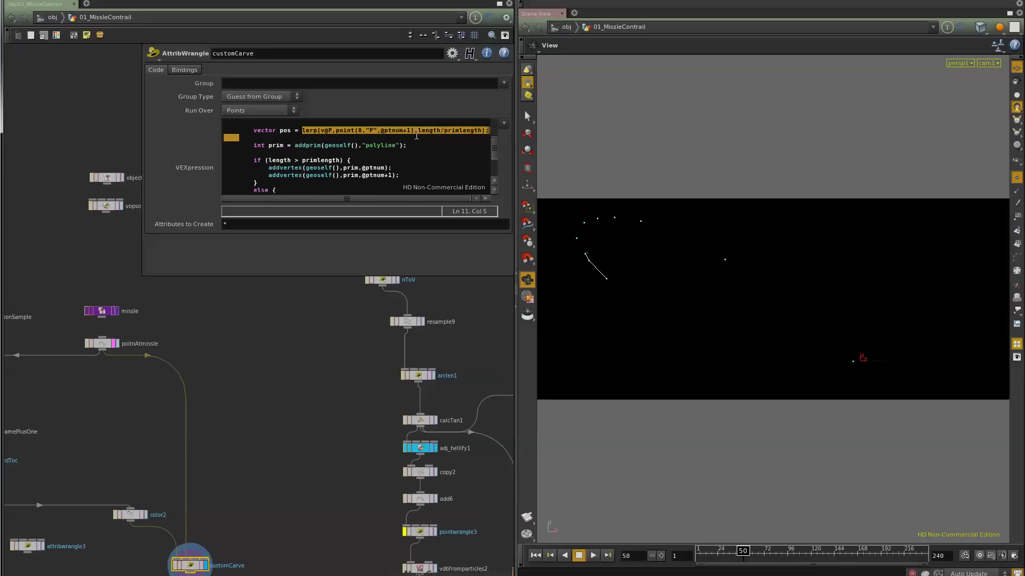
{"action": "left_click_drag", "start_coordinate": [416, 137], "coordinate": [461, 134]}
{"action": "scroll", "coordinate": [497, 157], "scroll_direction": "up", "scroll_amount": 1}
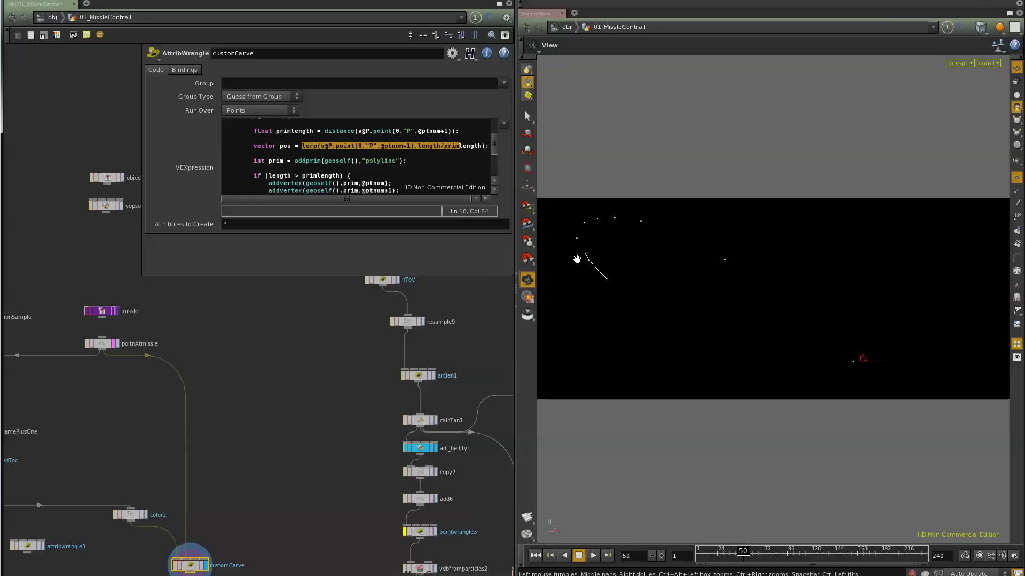
{"action": "left_click_drag", "start_coordinate": [292, 145], "coordinate": [280, 146]}
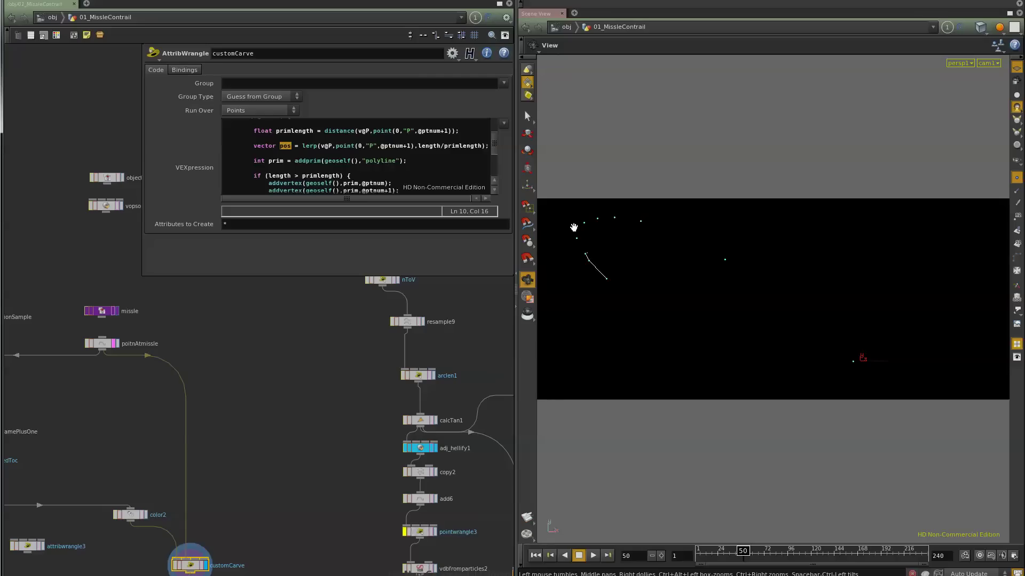
Highlight the polyline addprim line and primlength in customCarve's length comparison
{"action": "left_click", "coordinate": [371, 177]}
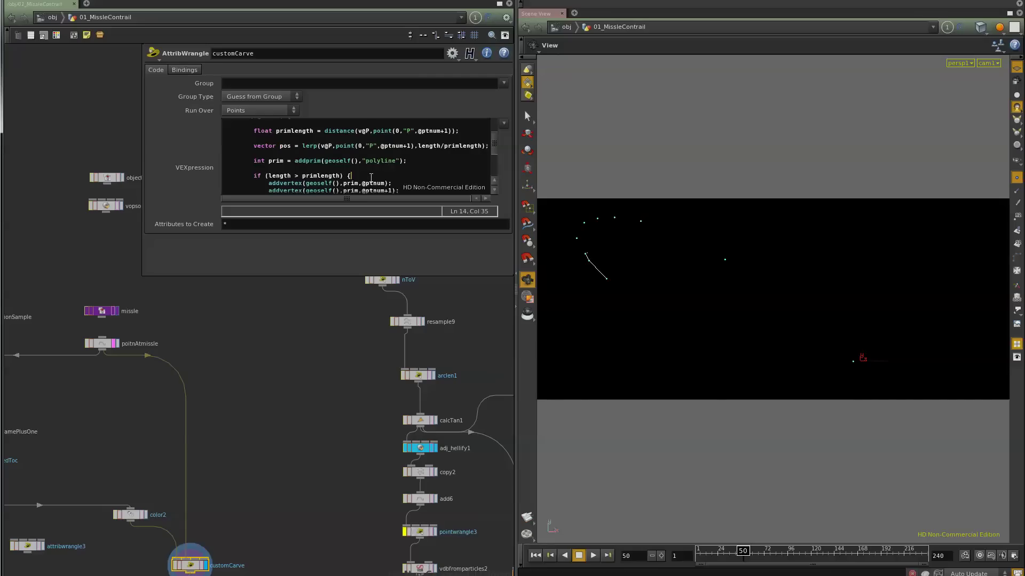
{"action": "scroll", "coordinate": [371, 177], "scroll_direction": "down", "scroll_amount": 3}
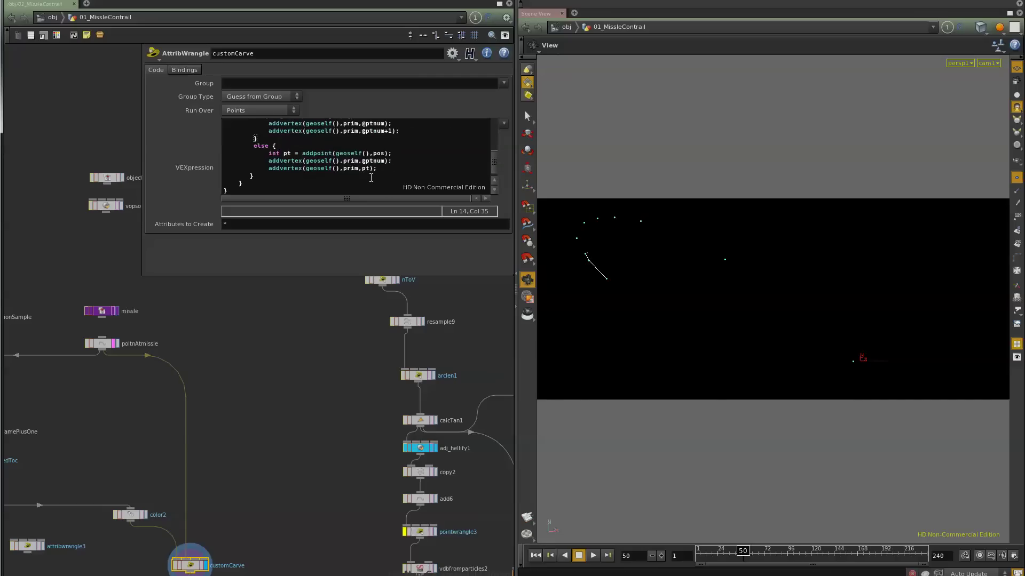
{"action": "scroll", "coordinate": [372, 178], "scroll_direction": "up", "scroll_amount": 3}
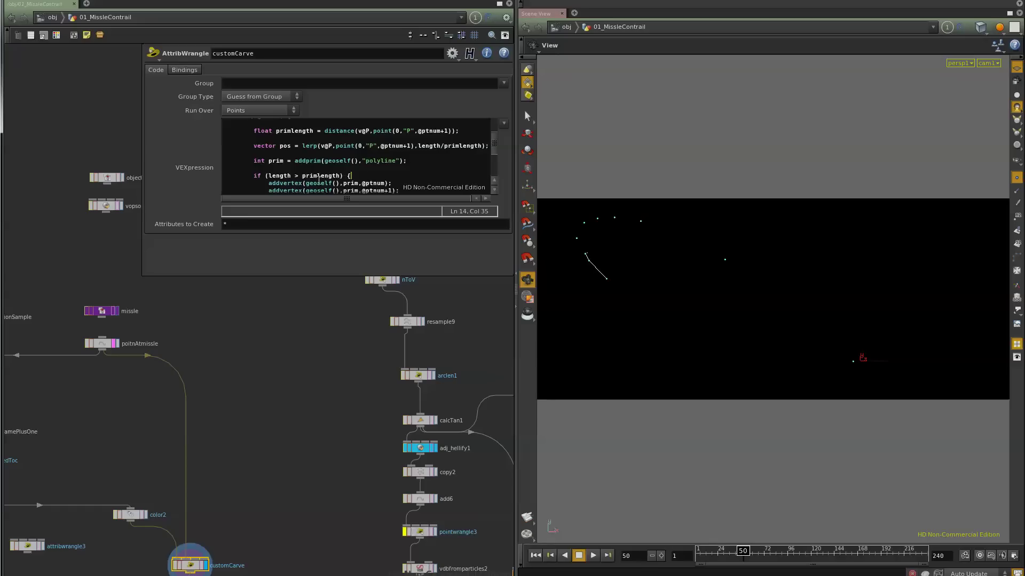
{"action": "left_click_drag", "start_coordinate": [252, 162], "coordinate": [408, 164]}
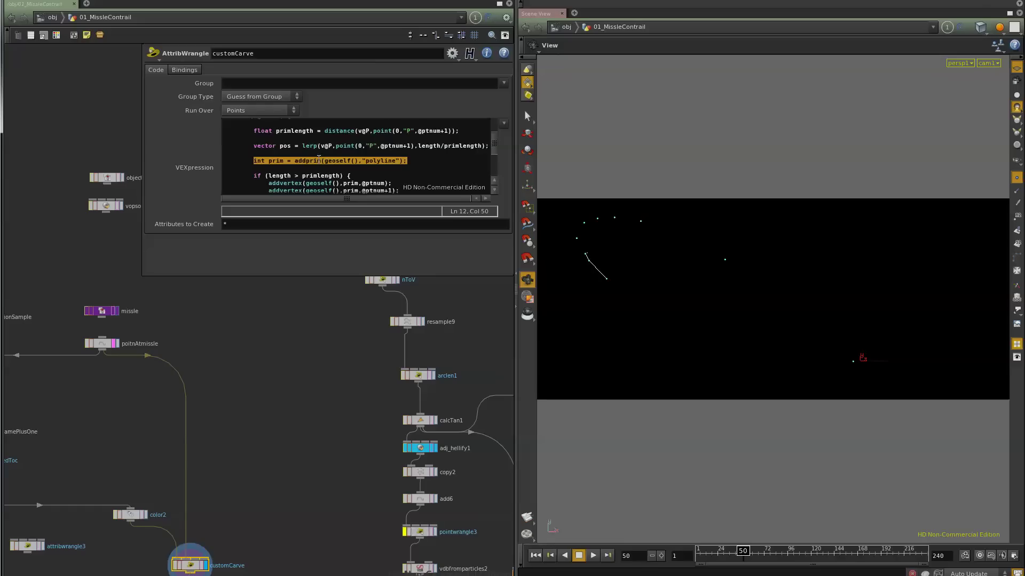
{"action": "left_click", "coordinate": [272, 177]}
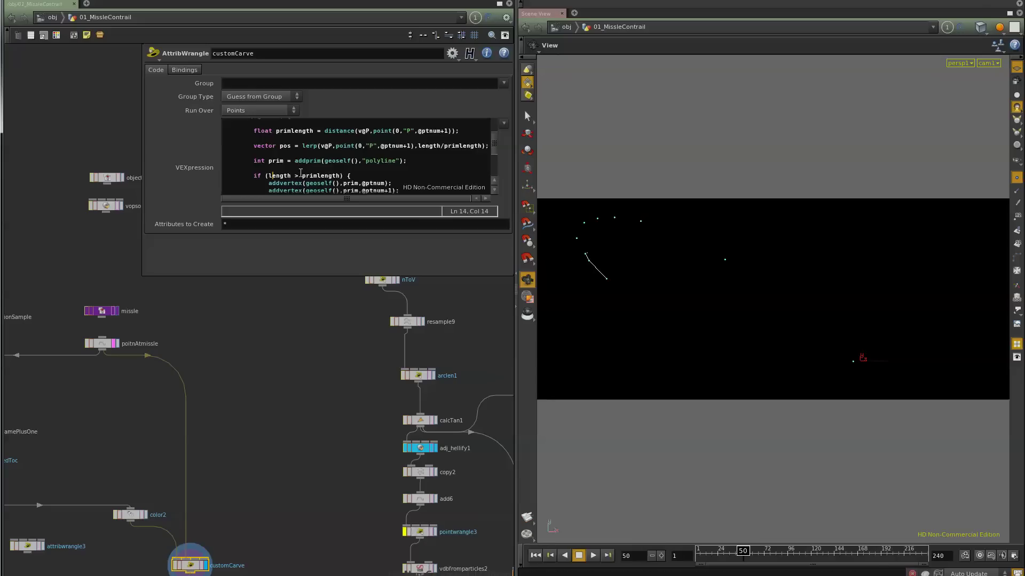
{"action": "left_click_drag", "start_coordinate": [305, 175], "coordinate": [340, 181]}
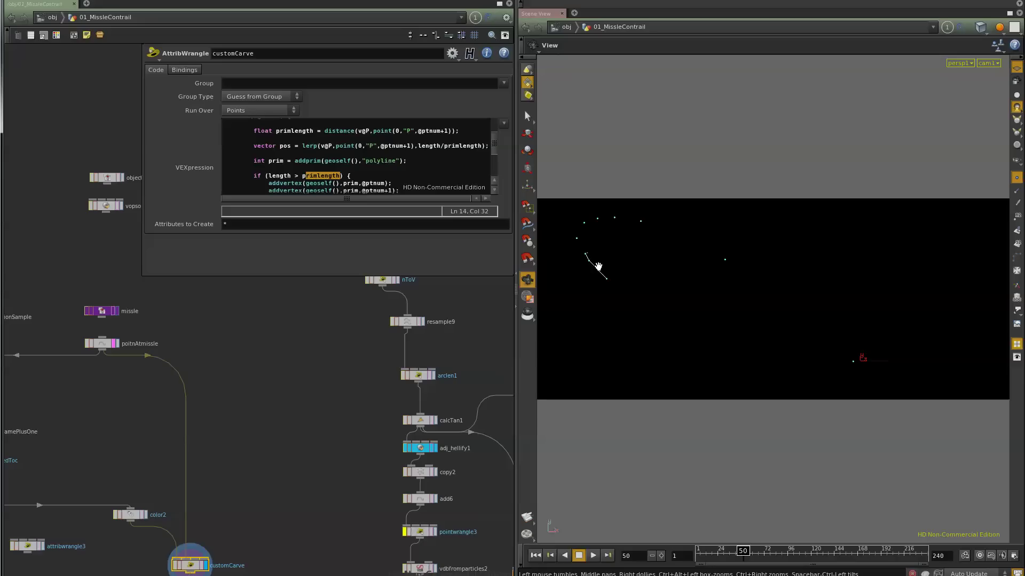
Highlight the addvertex lines and the else branch's addpoint(geoself(),pos) line
{"action": "left_click_drag", "start_coordinate": [398, 190], "coordinate": [272, 183]}
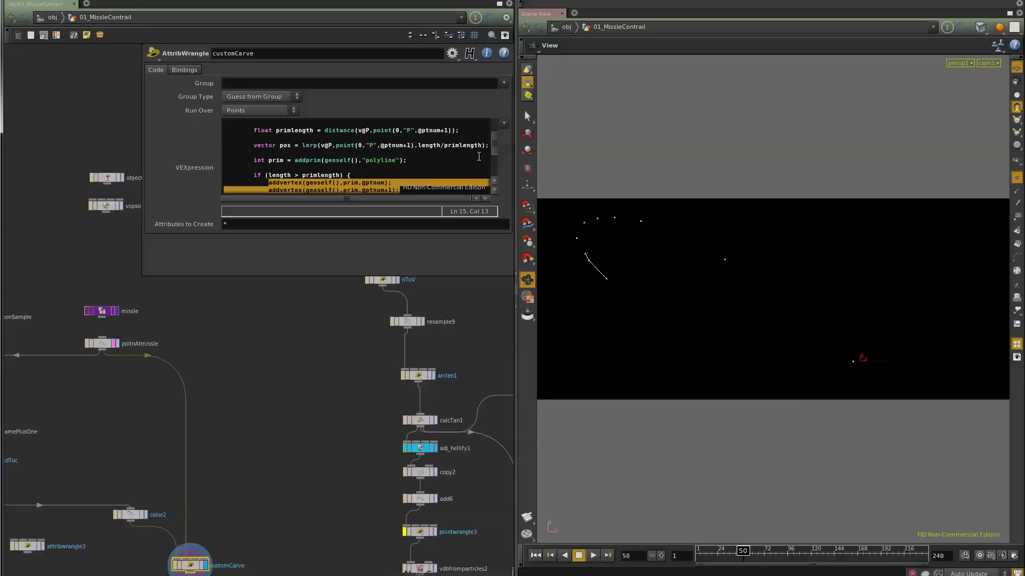
{"action": "left_click_drag", "start_coordinate": [497, 141], "coordinate": [496, 156]}
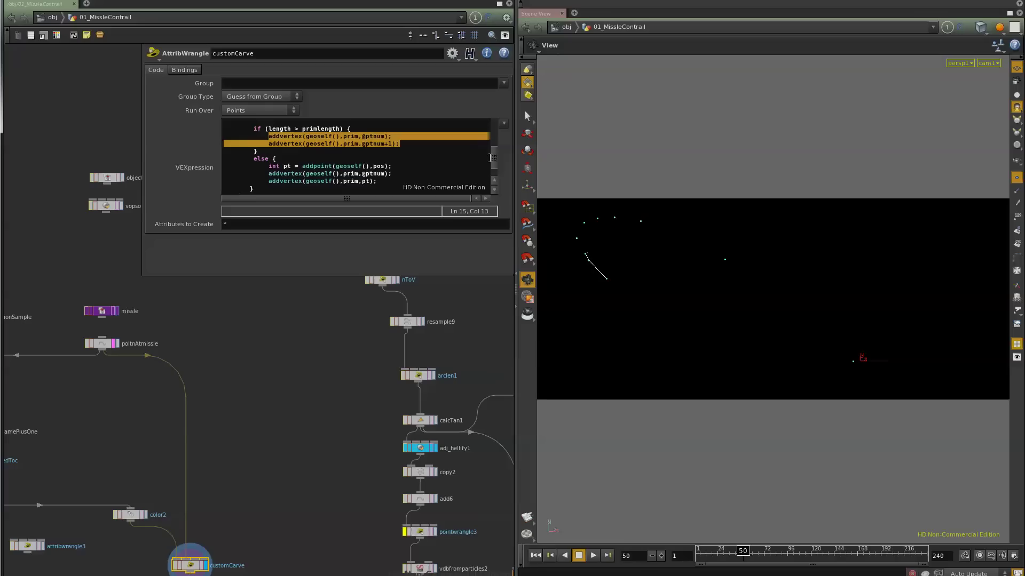
{"action": "left_click_drag", "start_coordinate": [275, 166], "coordinate": [393, 166]}
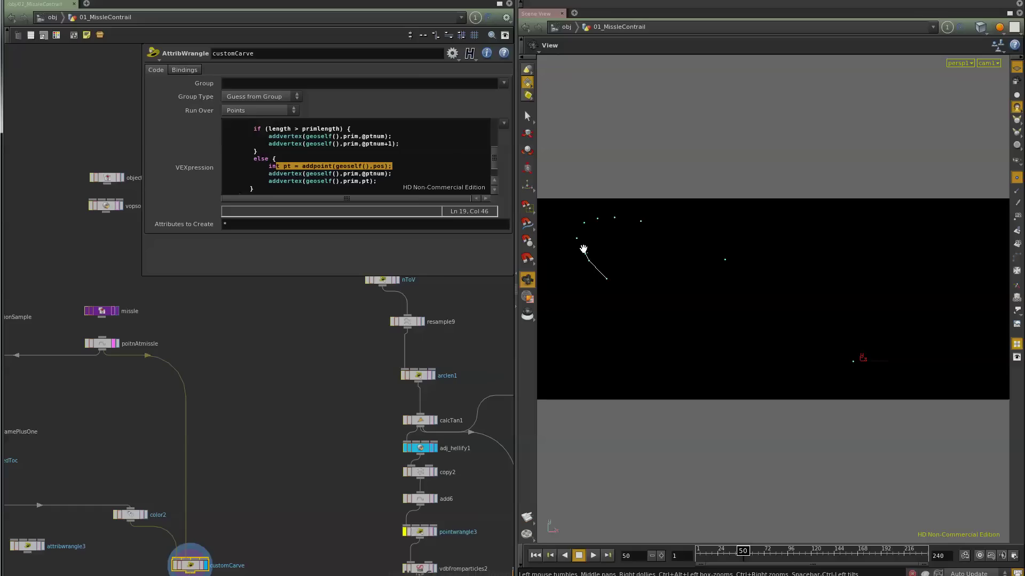
{"action": "left_click_drag", "start_coordinate": [377, 181], "coordinate": [267, 182]}
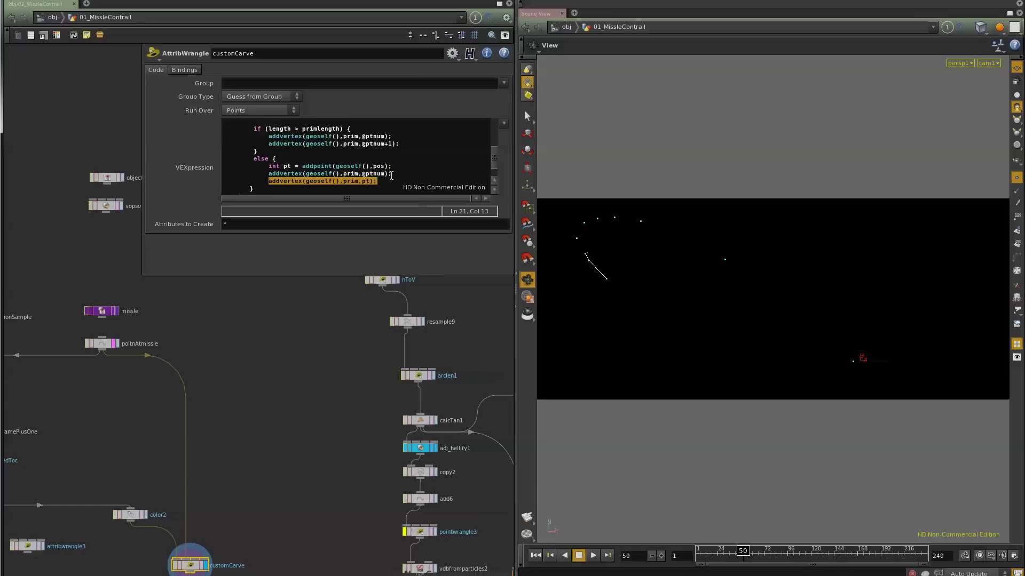
{"action": "left_click_drag", "start_coordinate": [391, 174], "coordinate": [268, 173]}
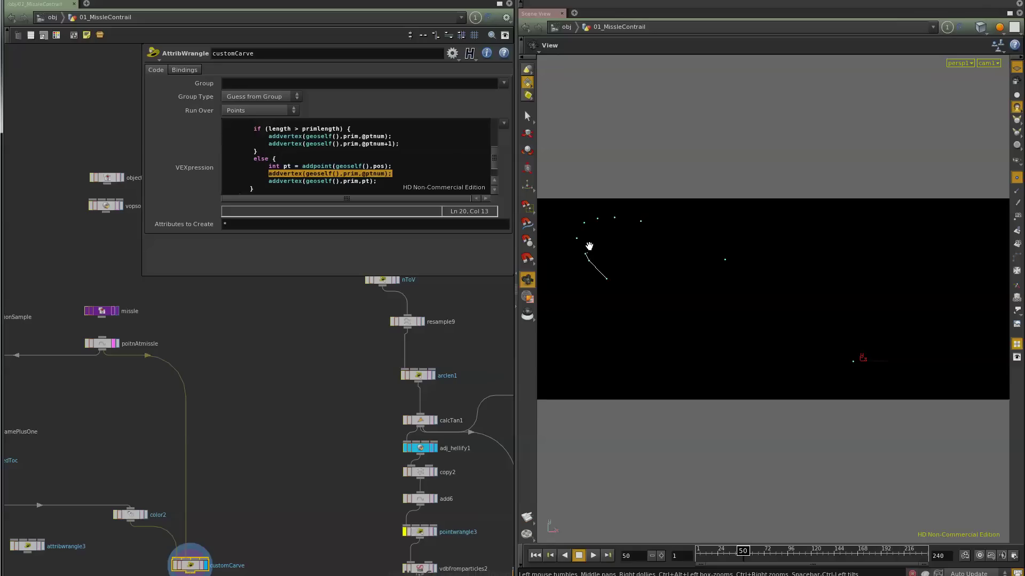
Step from frame 49 forward to grow the trail and view customCarve's geometry info
{"action": "left_click", "coordinate": [741, 552]}
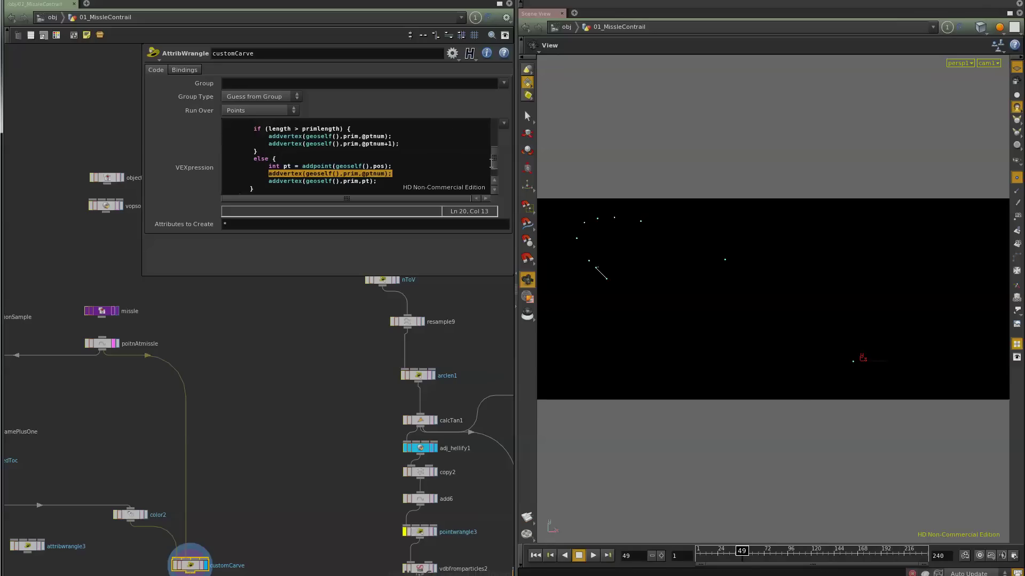
{"action": "scroll", "coordinate": [492, 162], "scroll_direction": "down", "scroll_amount": 3}
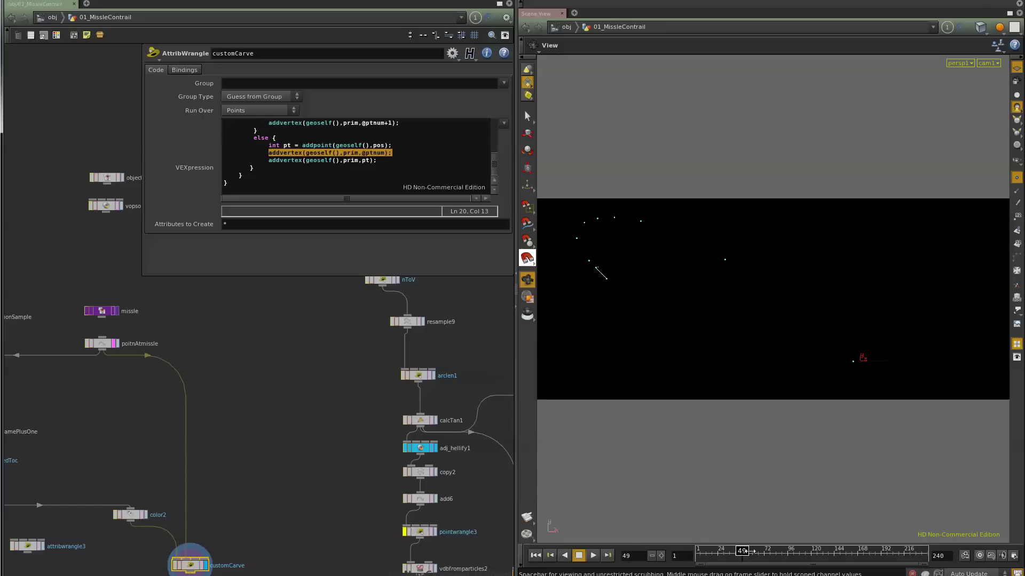
{"action": "left_click_drag", "start_coordinate": [750, 552], "coordinate": [762, 555]}
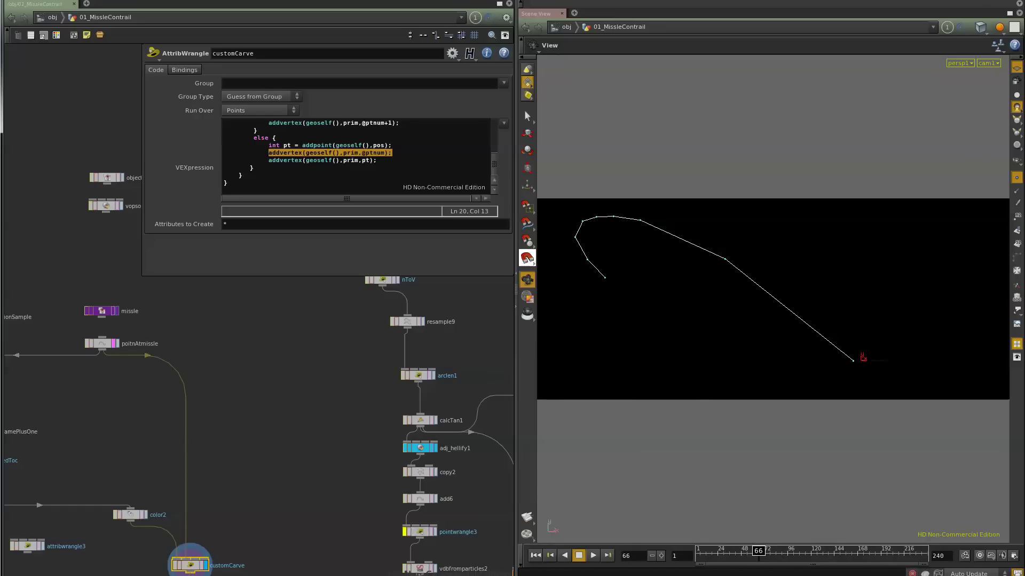
{"action": "middle_click", "coordinate": [191, 567]}
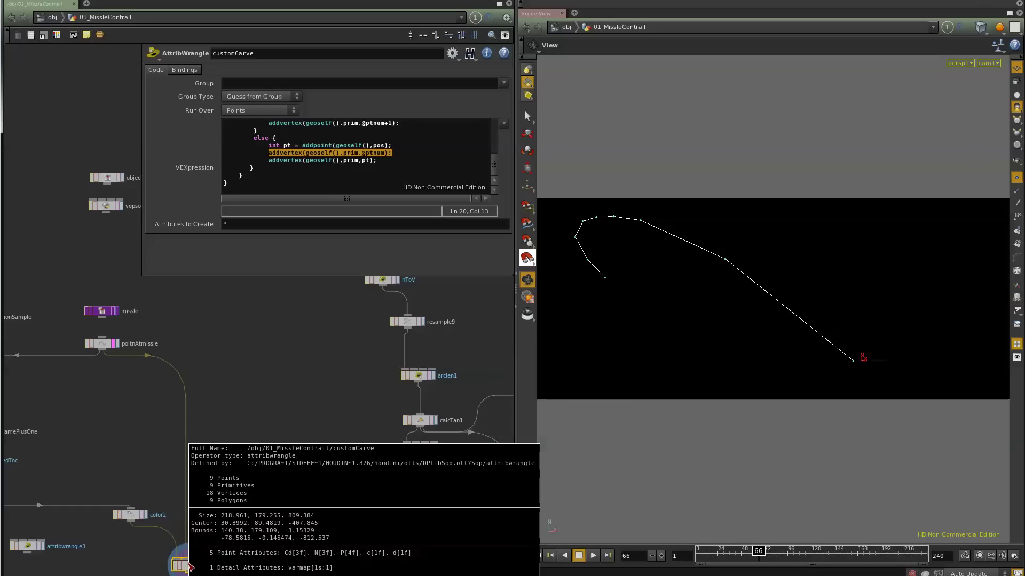
Select the GEO_ResizeRefrence null, pan down to SIM_Smoke, and rewind to frame 1
{"action": "middle_click_drag", "start_coordinate": [258, 505], "coordinate": [222, 389]}
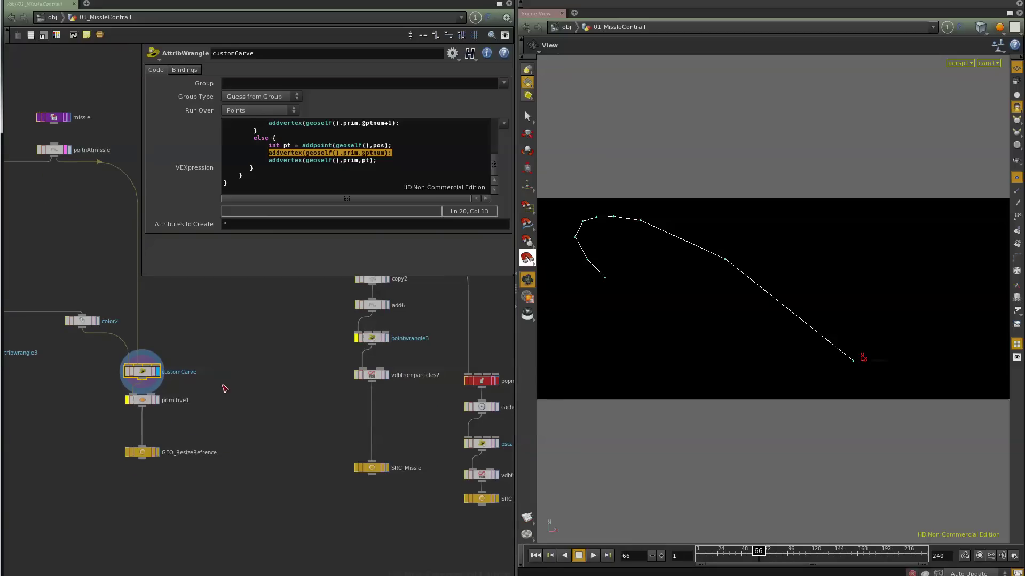
{"action": "left_click", "coordinate": [155, 453]}
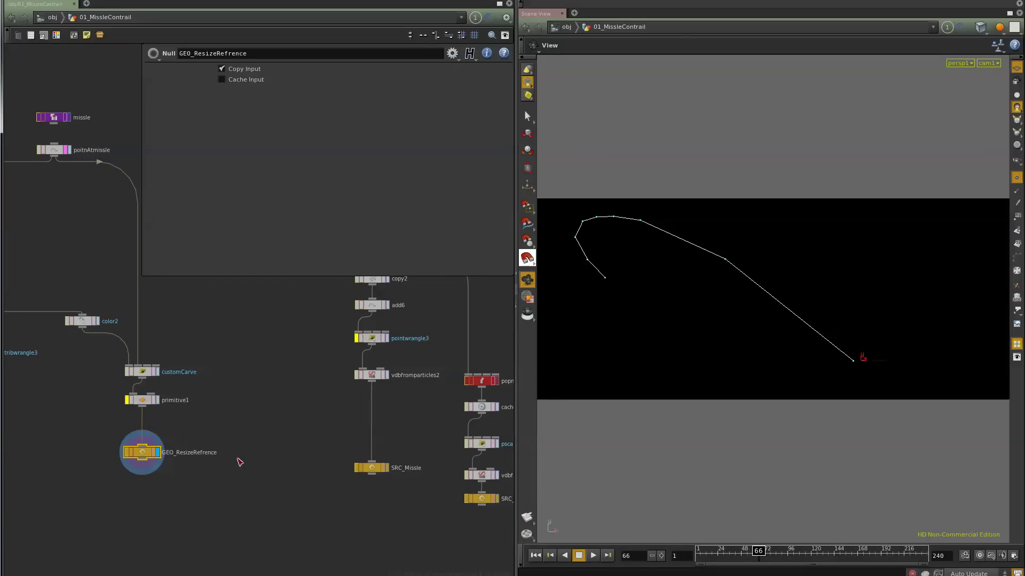
{"action": "middle_click_drag", "start_coordinate": [302, 504], "coordinate": [267, 467]}
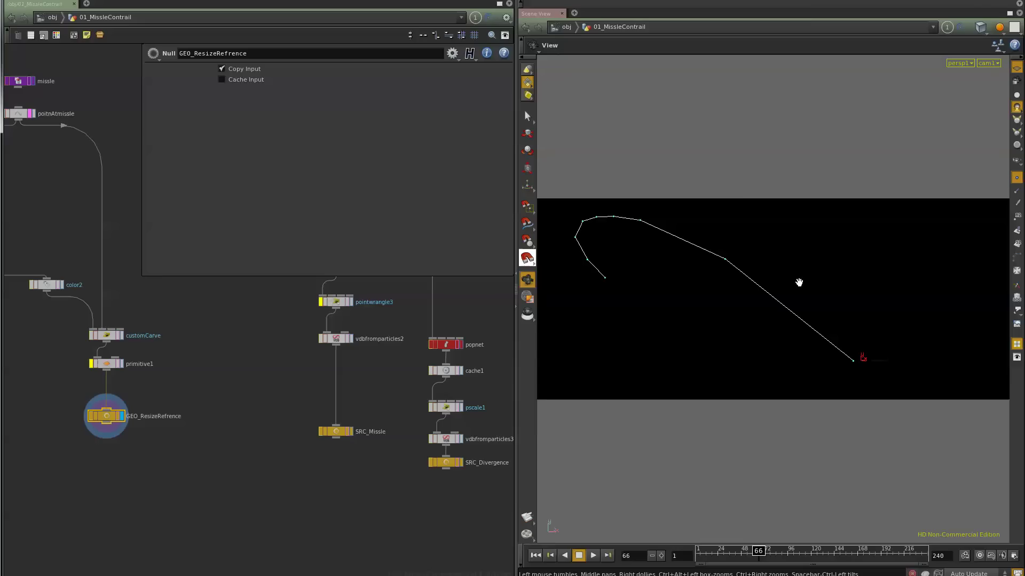
{"action": "middle_click_drag", "start_coordinate": [150, 488], "coordinate": [138, 328]}
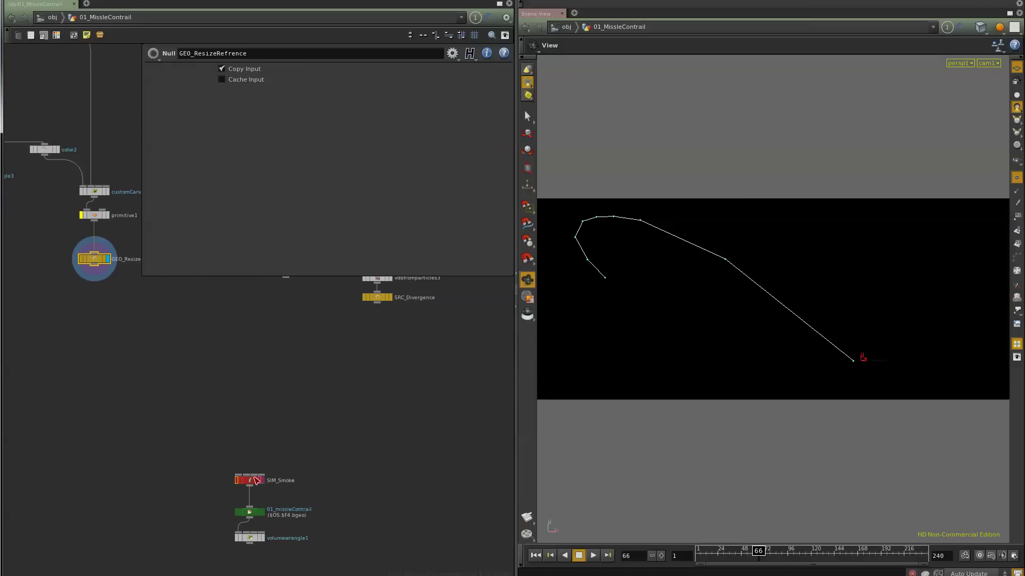
{"action": "left_click_drag", "start_coordinate": [706, 557], "coordinate": [670, 561]}
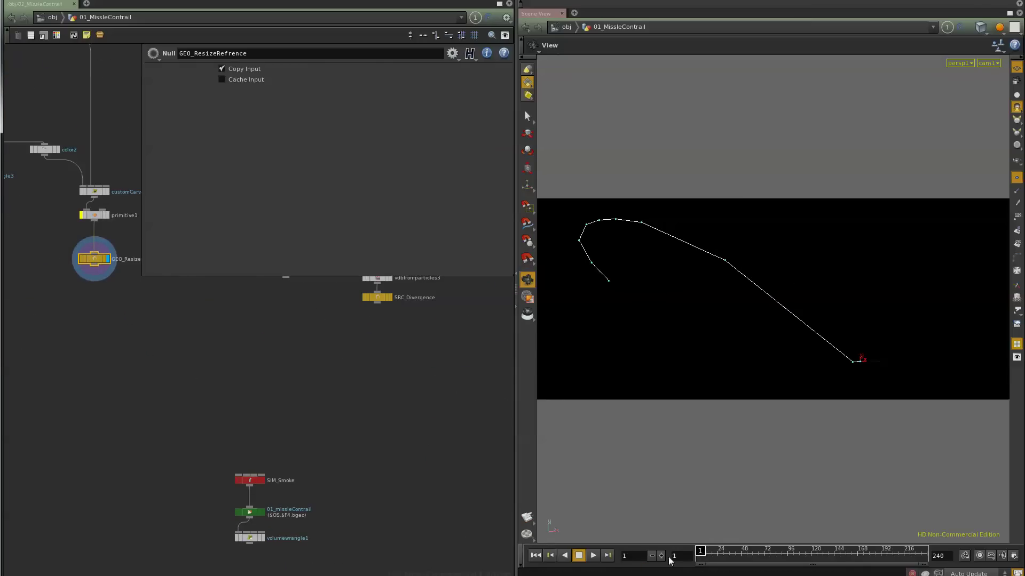
Inside SIM_Smoke, set sopgeo1's Primitive Group to $OBJID, then scrub ahead and inspect its info
{"action": "left_click", "coordinate": [249, 482]}
{"action": "double_click", "coordinate": [254, 482]}
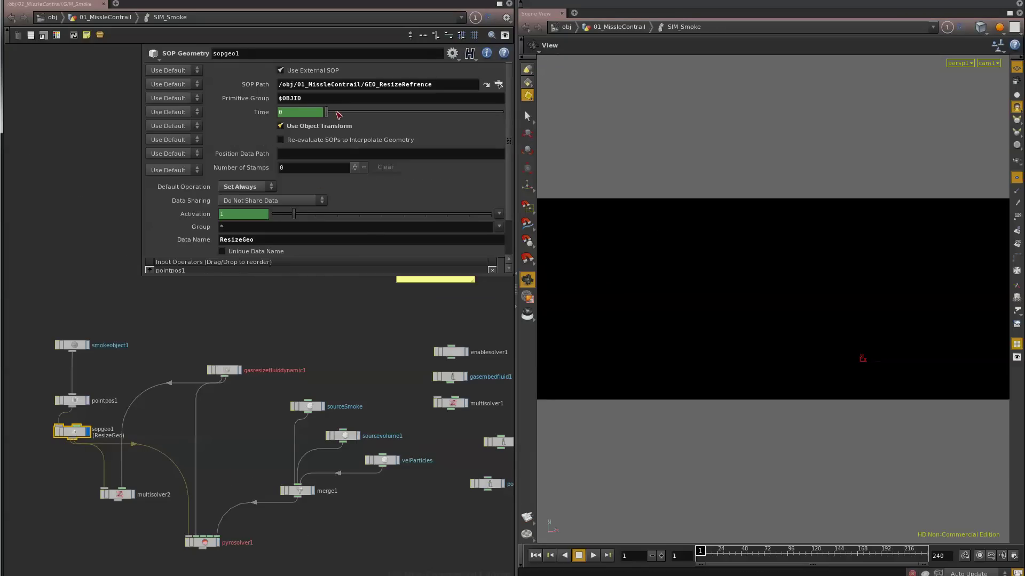
{"action": "key", "text": "Return"}
{"action": "middle_click", "coordinate": [67, 433]}
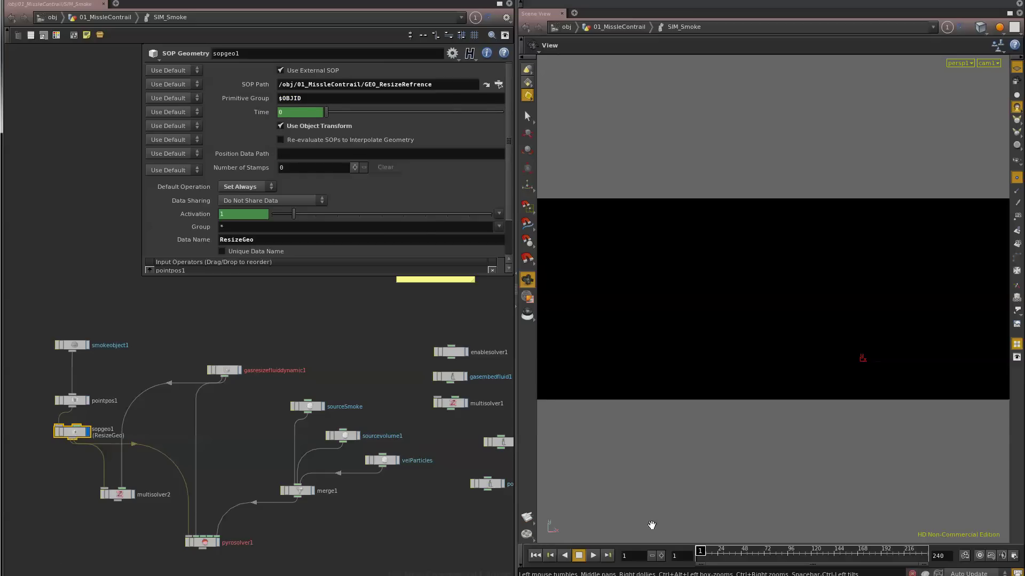
{"action": "left_click_drag", "start_coordinate": [712, 551], "coordinate": [749, 557]}
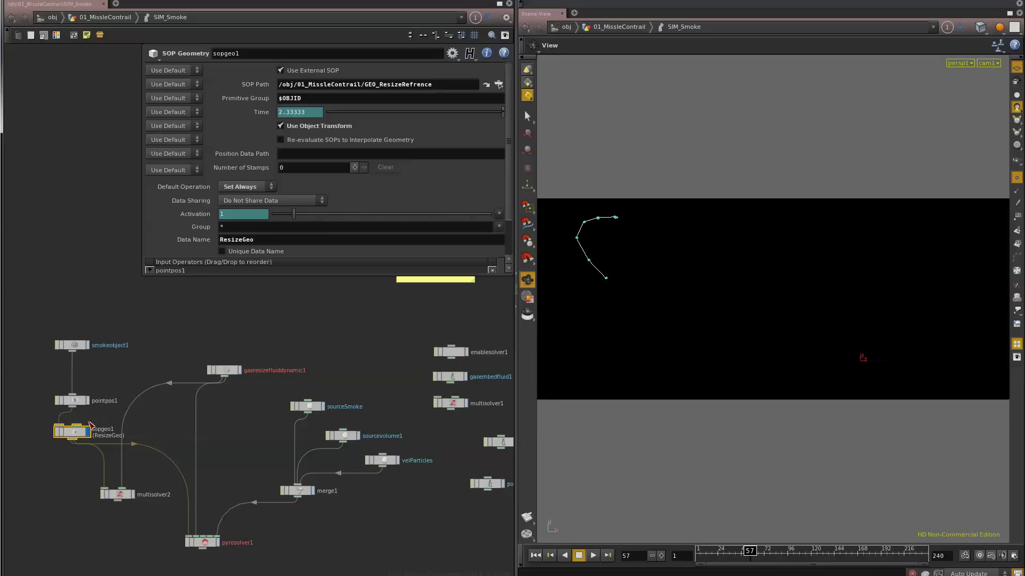
{"action": "middle_click", "coordinate": [76, 436]}
Confirm gasresizefluiddynamic1's Dop Path ResizeGeo matches sopgeo1's Data Name
{"action": "left_click", "coordinate": [132, 497]}
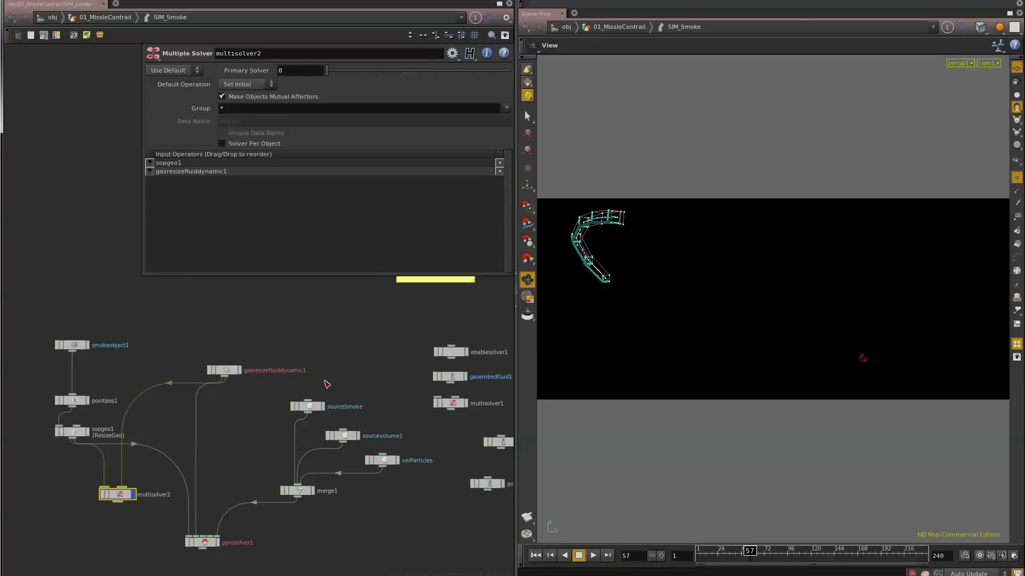
{"action": "left_click", "coordinate": [225, 374]}
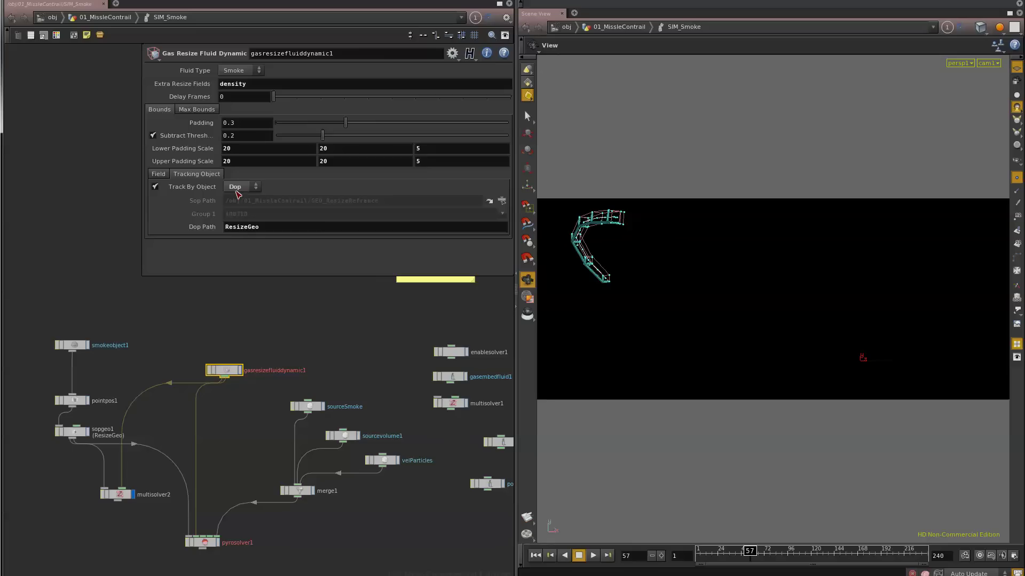
{"action": "double_click", "coordinate": [250, 227]}
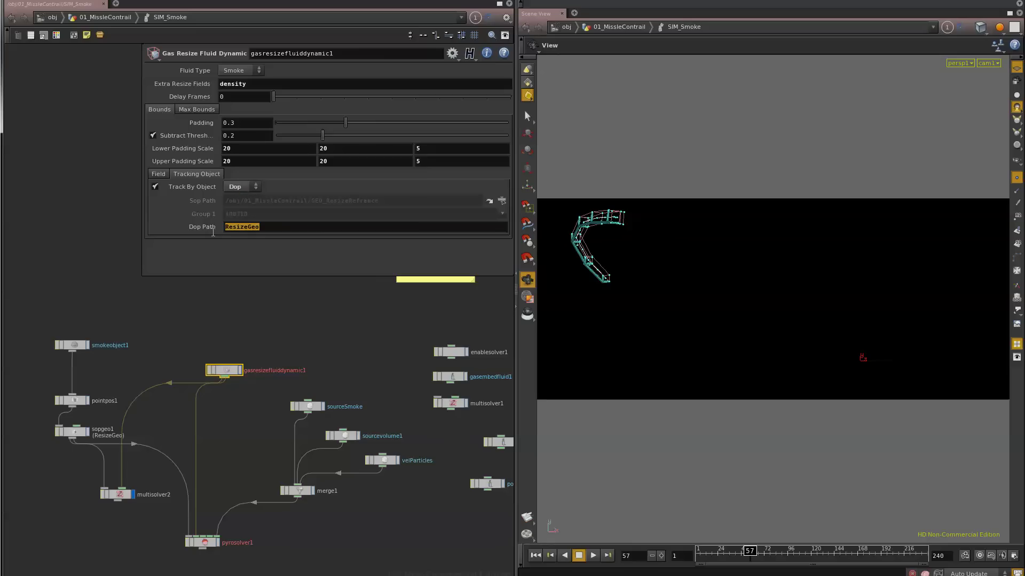
{"action": "left_click", "coordinate": [81, 435]}
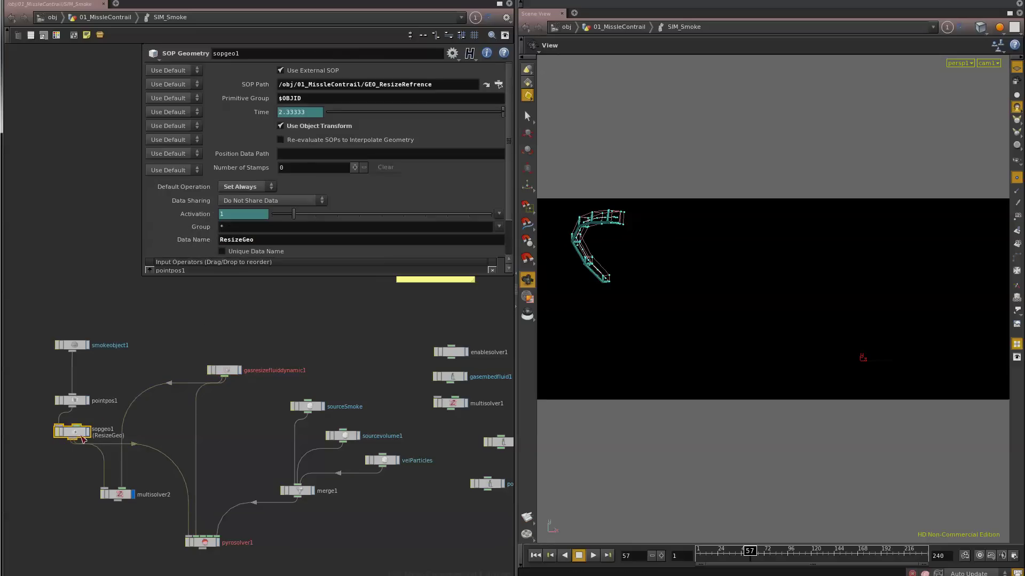
{"action": "left_click", "coordinate": [225, 370]}
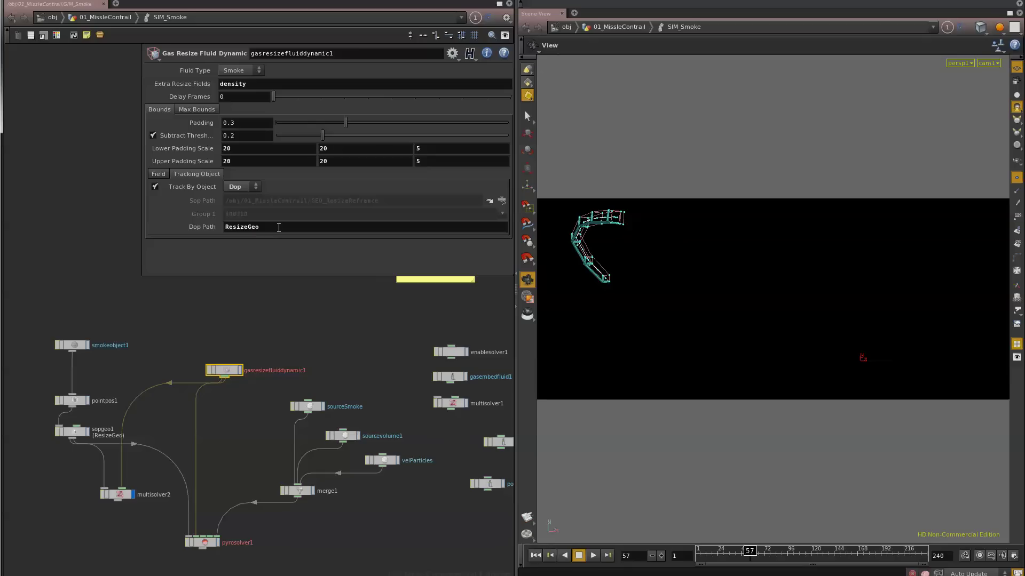
Set Lower and Upper Padding Scale X and Y to 10
{"action": "double_click", "coordinate": [227, 149]}
{"action": "type", "text": "10"}
{"action": "key", "text": "Return"}
{"action": "double_click", "coordinate": [227, 161]}
{"action": "type", "text": "10"}
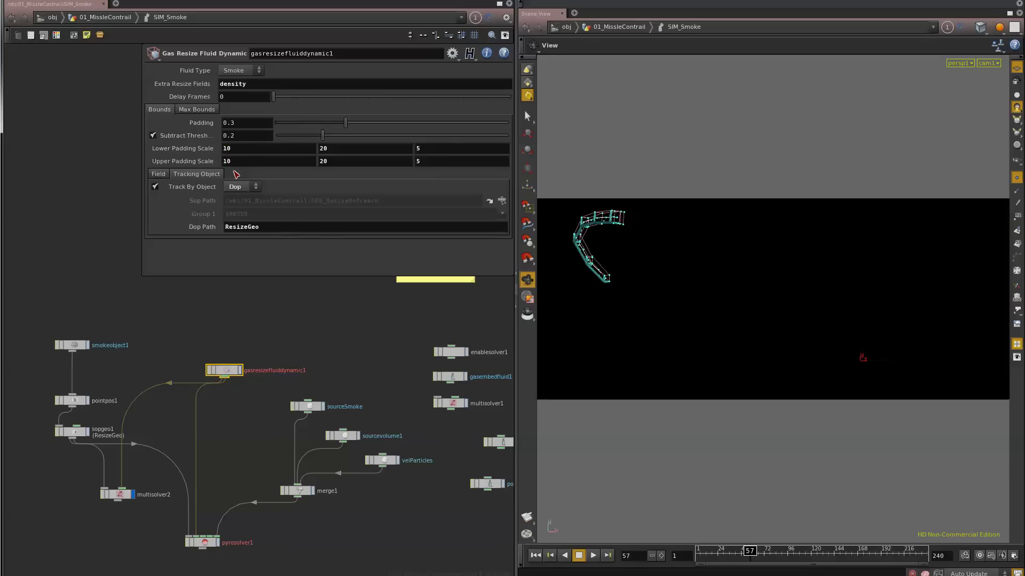
{"action": "key", "text": "Return"}
{"action": "double_click", "coordinate": [394, 150]}
{"action": "type", "text": "10"}
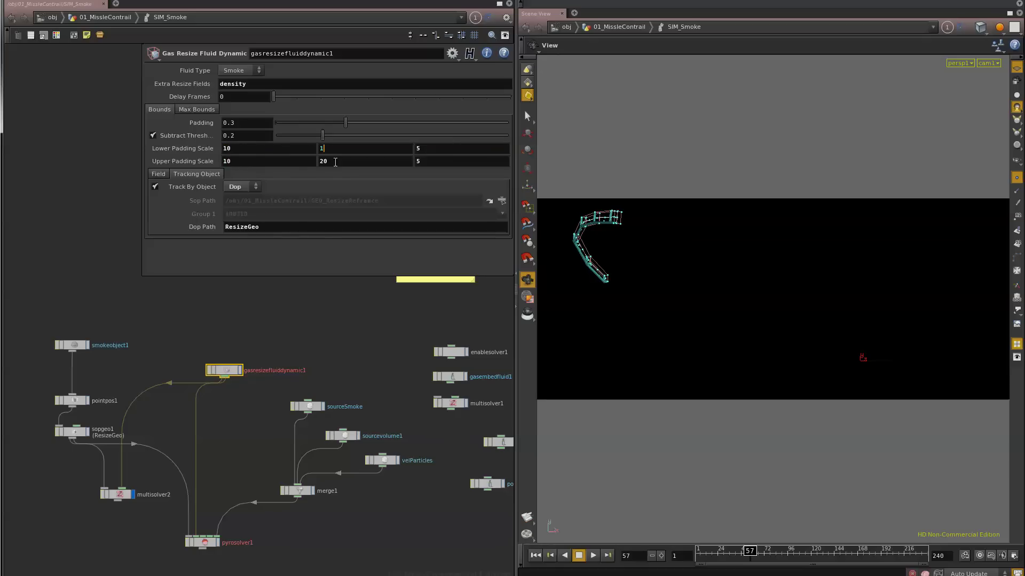
{"action": "key", "text": "Return"}
{"action": "double_click", "coordinate": [374, 161]}
{"action": "type", "text": "10"}
{"action": "key", "text": "Return"}
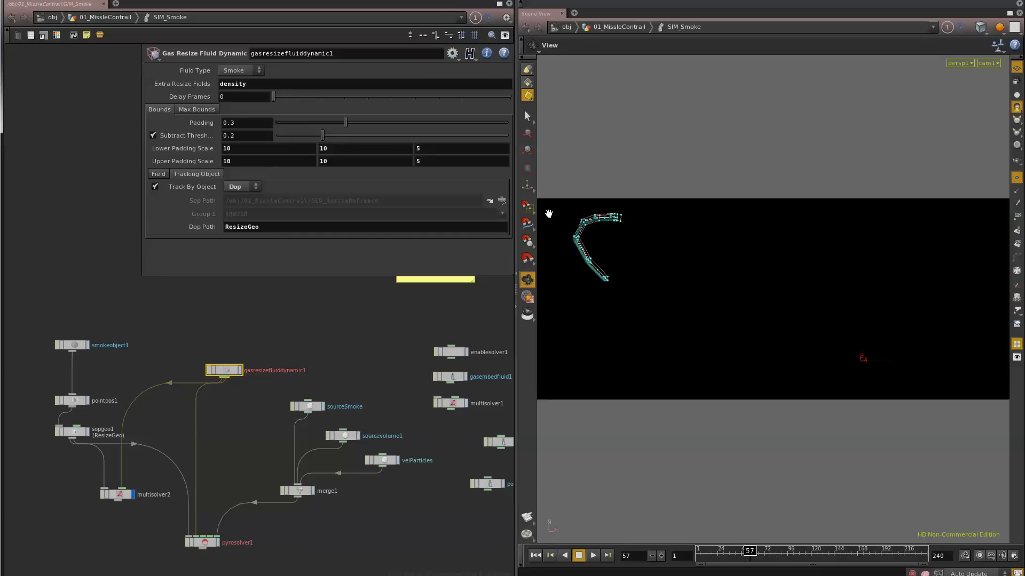
Restore Lower and Upper Padding Scale X and Y to 20 and view multisolver2's info
{"action": "double_click", "coordinate": [300, 148]}
{"action": "type", "text": "20"}
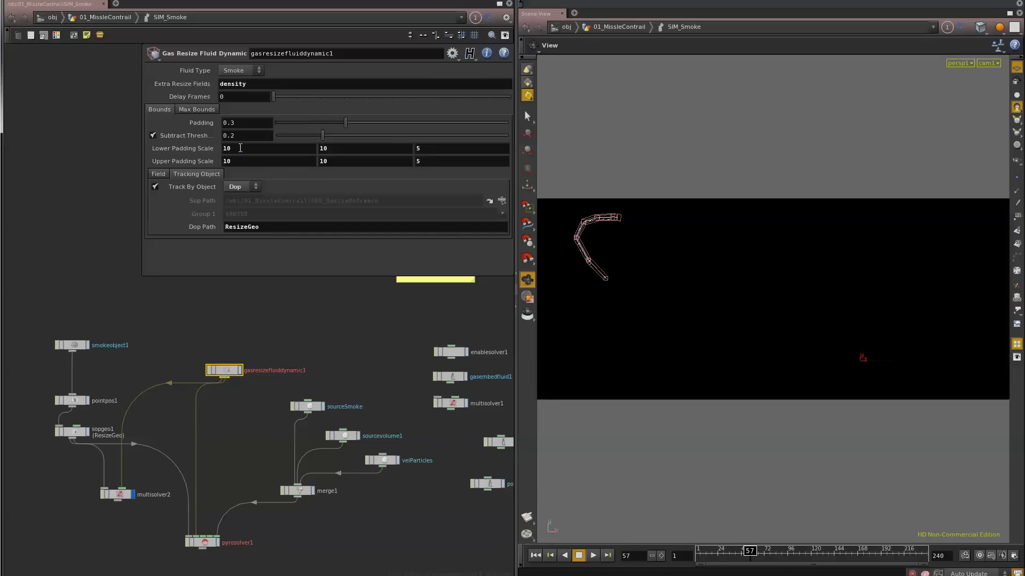
{"action": "key", "text": "Return"}
{"action": "double_click", "coordinate": [289, 161]}
{"action": "type", "text": "20"}
{"action": "key", "text": "Return"}
{"action": "type", "text": "20"}
{"action": "key", "text": "Tab"}
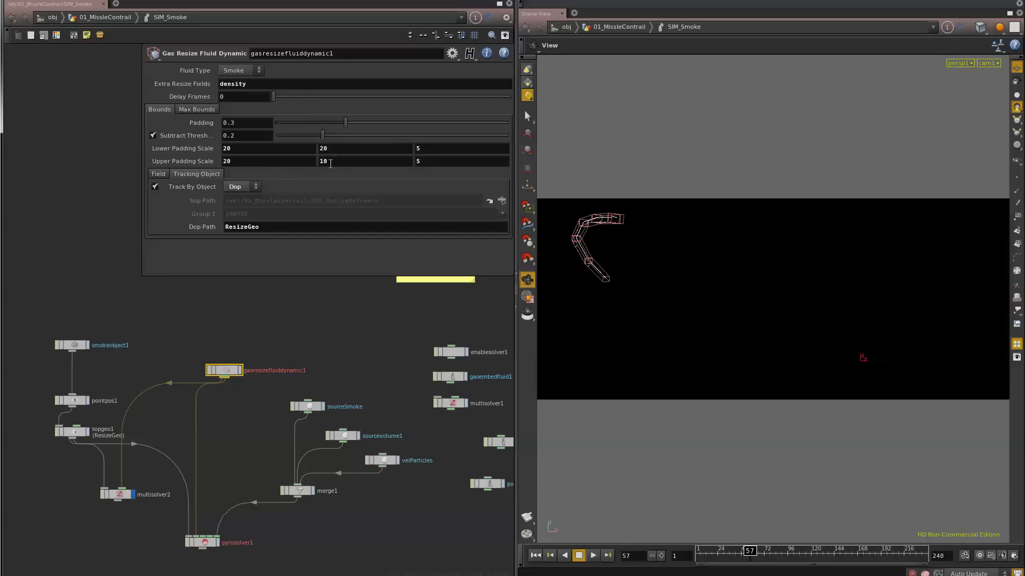
{"action": "type", "text": "20"}
{"action": "key", "text": "Return"}
{"action": "middle_click", "coordinate": [121, 497]}
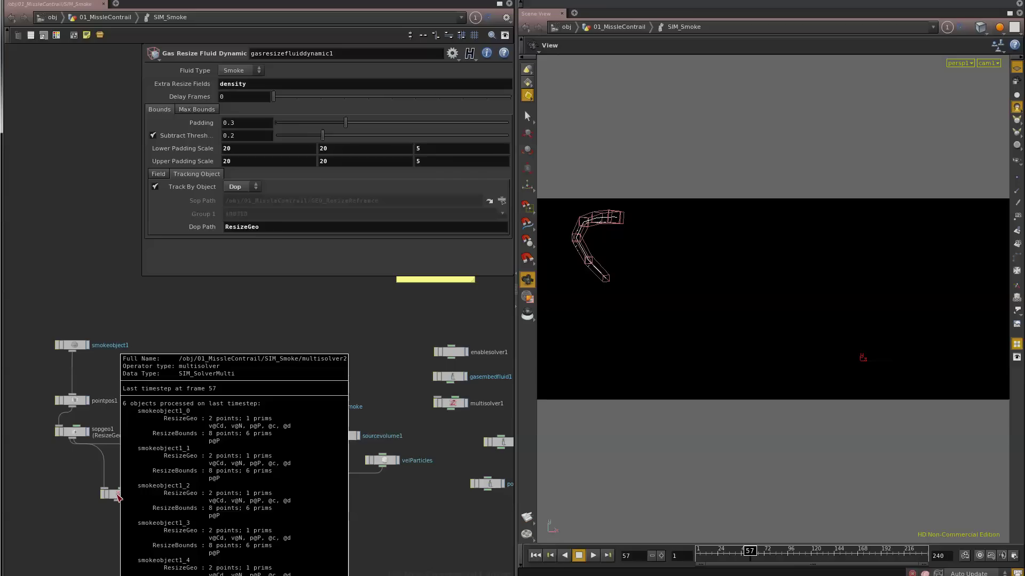
Scrub back to around frame 55 and advance the sim to watch the resize boxes grow
{"action": "middle_click_drag", "start_coordinate": [119, 497], "coordinate": [118, 498]}
{"action": "left_click", "coordinate": [746, 552]}
{"action": "left_click_drag", "start_coordinate": [747, 555], "coordinate": [758, 560]}
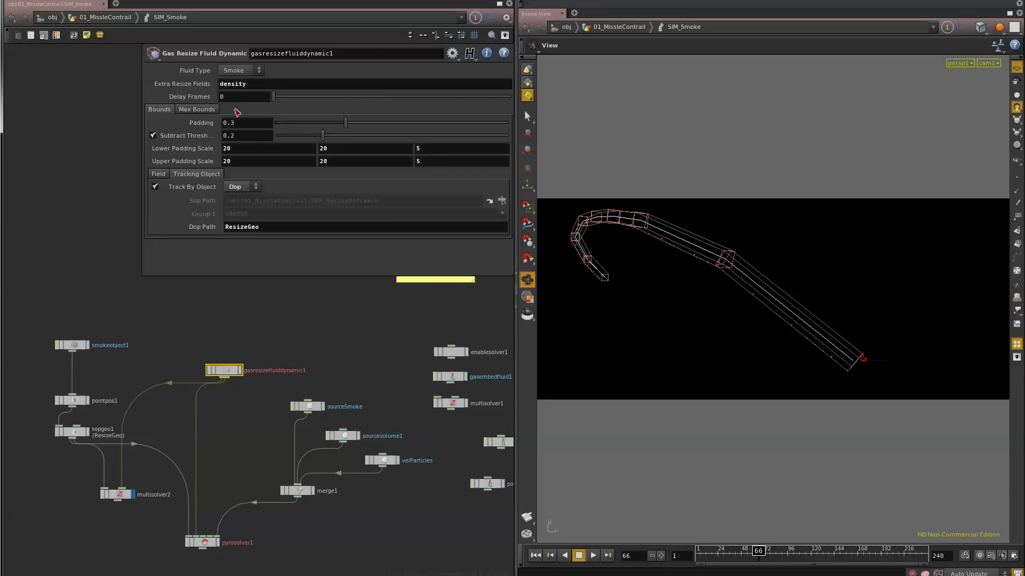
Reset the SIM_Smoke simulation and replay it from frame 1 to frame 70
{"action": "right_click", "coordinate": [155, 19]}
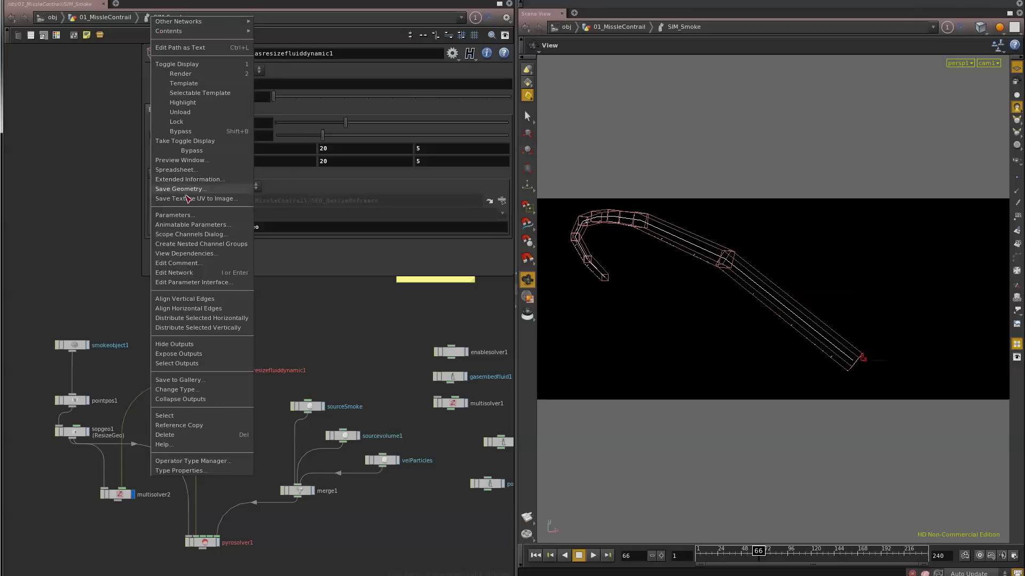
{"action": "left_click", "coordinate": [181, 215]}
{"action": "left_click", "coordinate": [128, 155]}
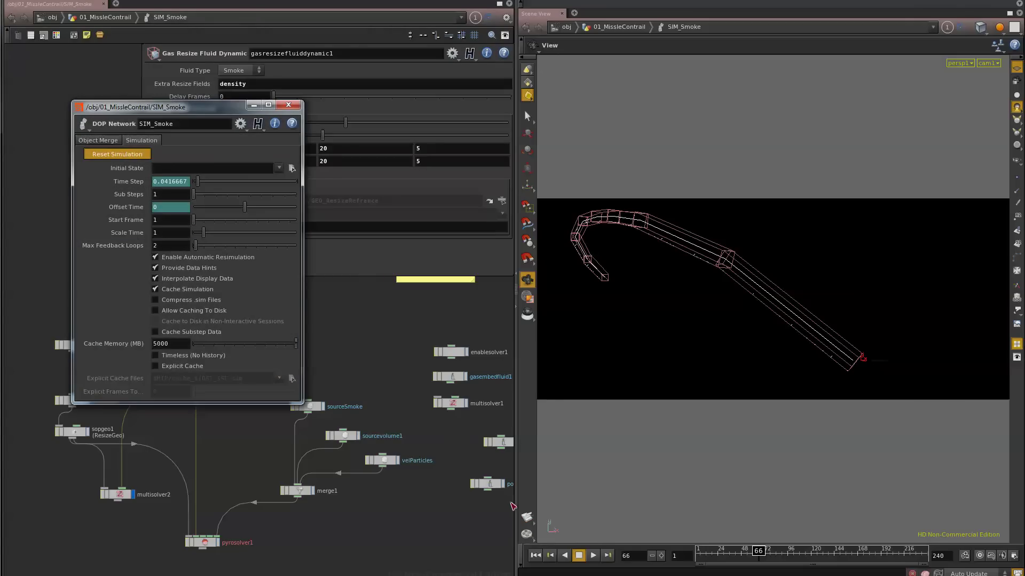
{"action": "left_click", "coordinate": [536, 556]}
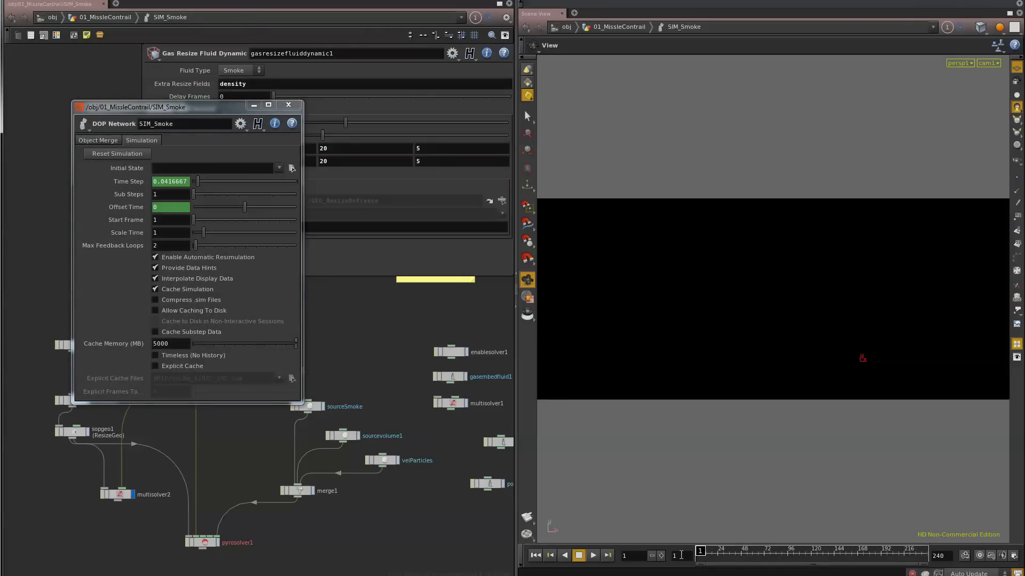
{"action": "left_click_drag", "start_coordinate": [700, 555], "coordinate": [764, 557]}
{"action": "left_click", "coordinate": [291, 105]}
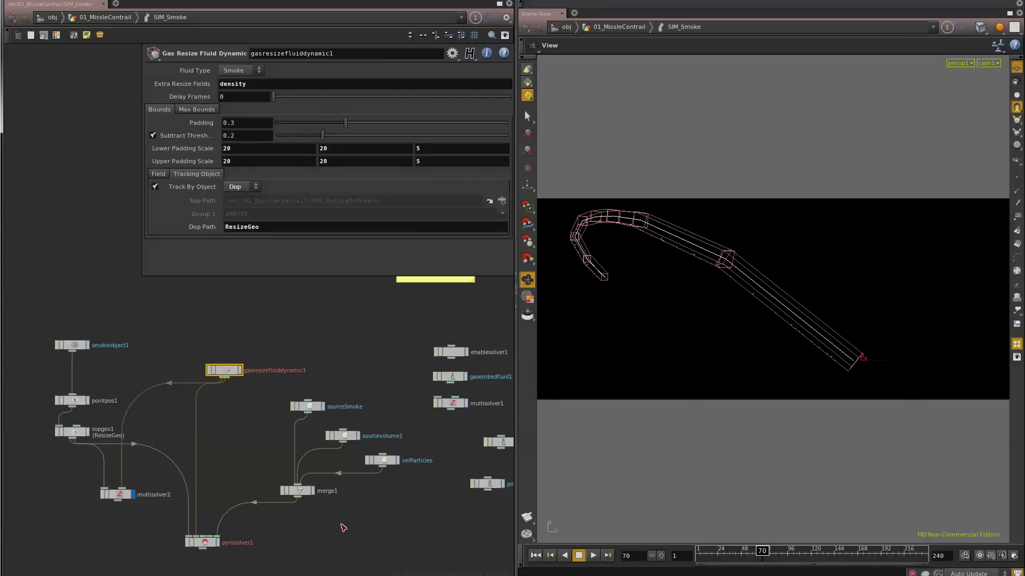
Confirm sourceSmoke has Instancing Off, sourcing SRC_Missle with activation $F < 67
{"action": "left_click", "coordinate": [309, 407]}
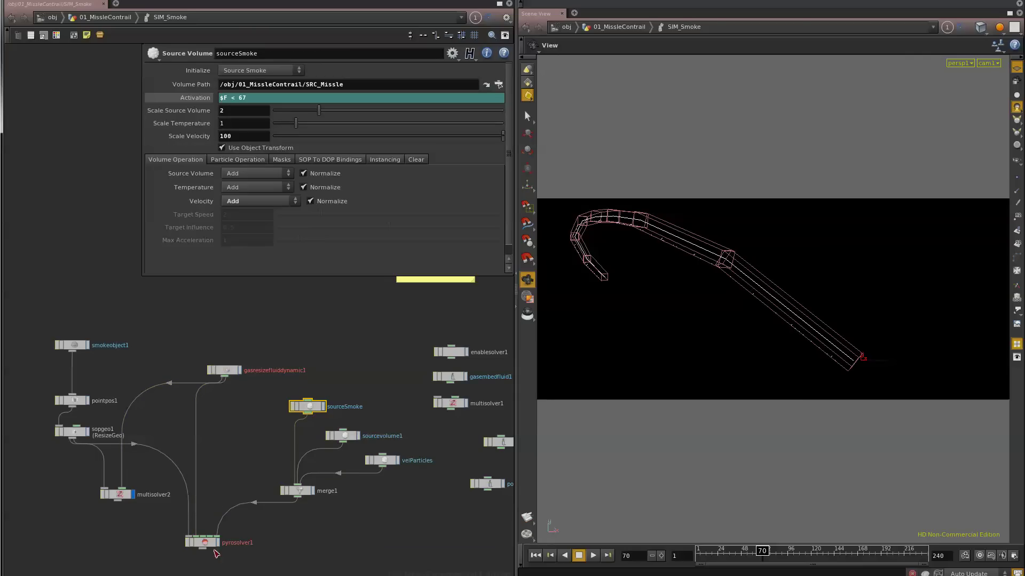
{"action": "left_click", "coordinate": [384, 162]}
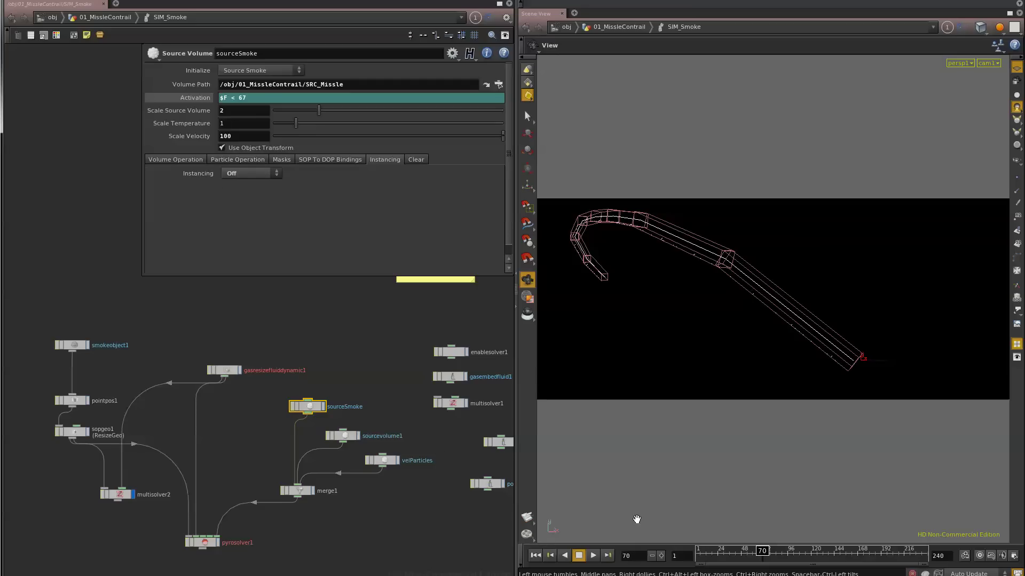
In 01_MissleContrail, display the 01_missleContrail cache, then volumewrangle1 (f@density *= 100), and scrub to frame 73
{"action": "left_click", "coordinate": [122, 17]}
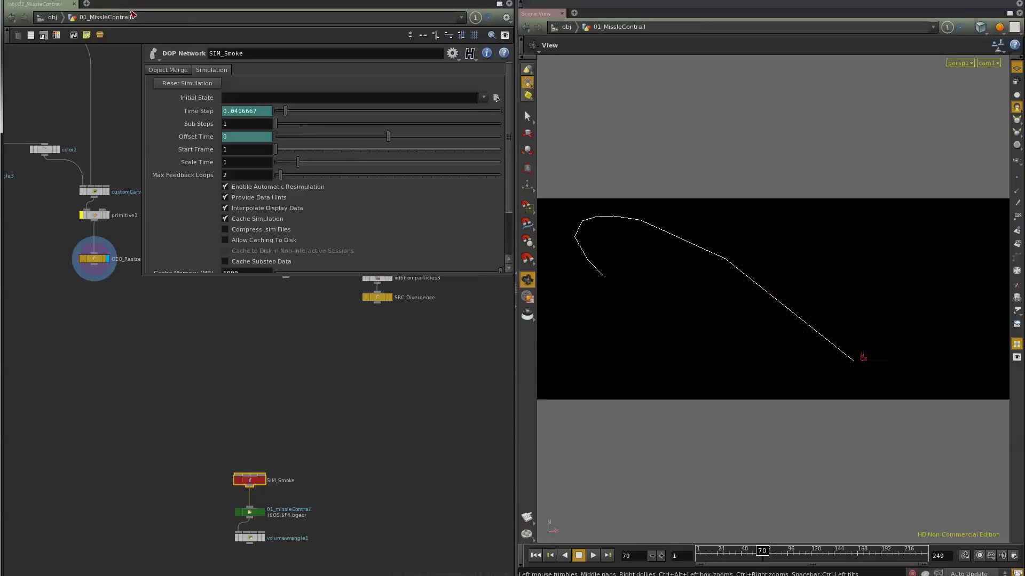
{"action": "left_click", "coordinate": [263, 513]}
{"action": "left_click", "coordinate": [249, 512]}
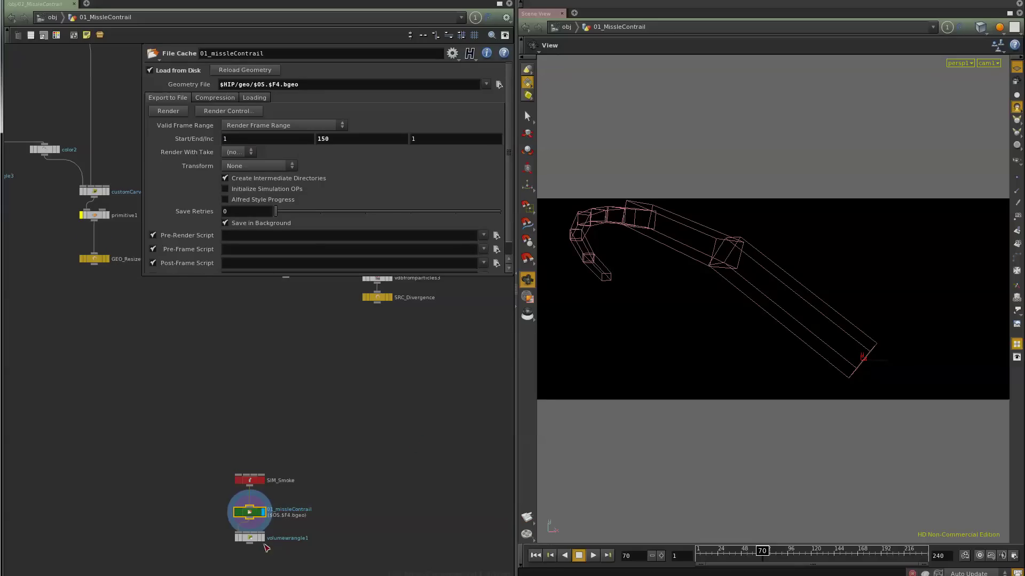
{"action": "left_click", "coordinate": [264, 539]}
{"action": "left_click", "coordinate": [249, 537]}
{"action": "left_click_drag", "start_coordinate": [722, 556], "coordinate": [764, 562]}
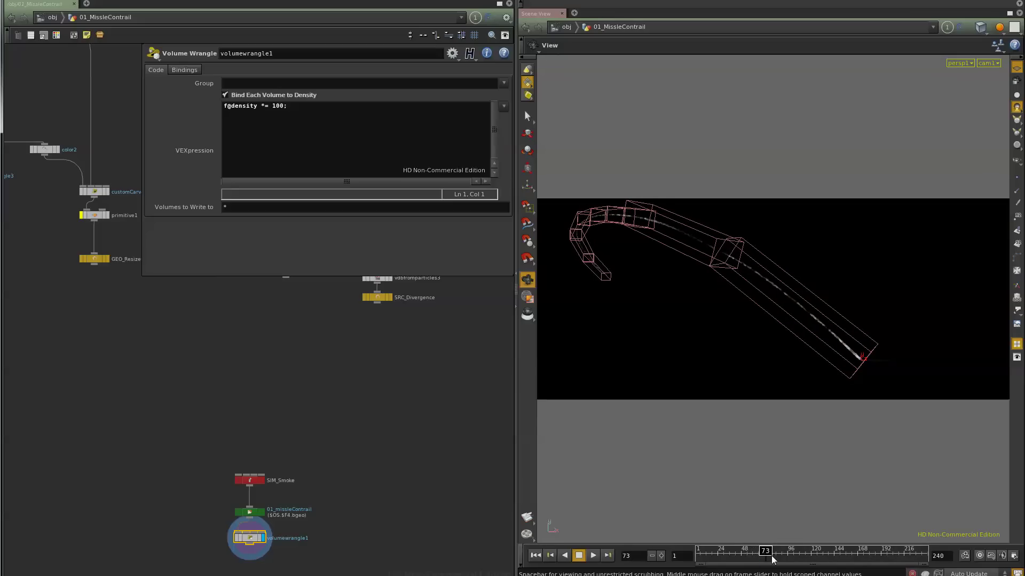